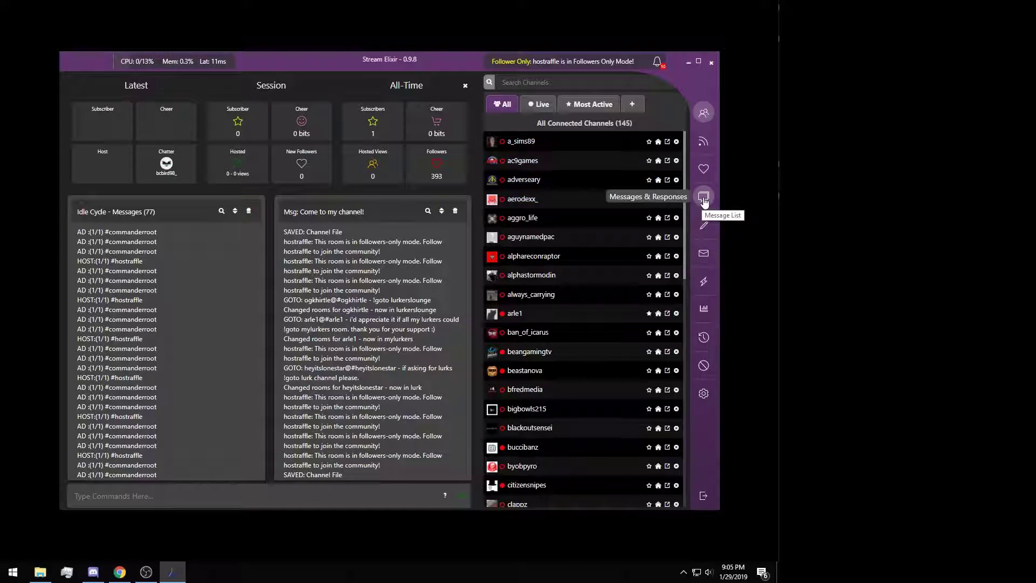
- Enable Advanced Advertisement for the ad messages and make the second message read "Come to my channel!!"
{"action": "left_click", "coordinate": [704, 200]}
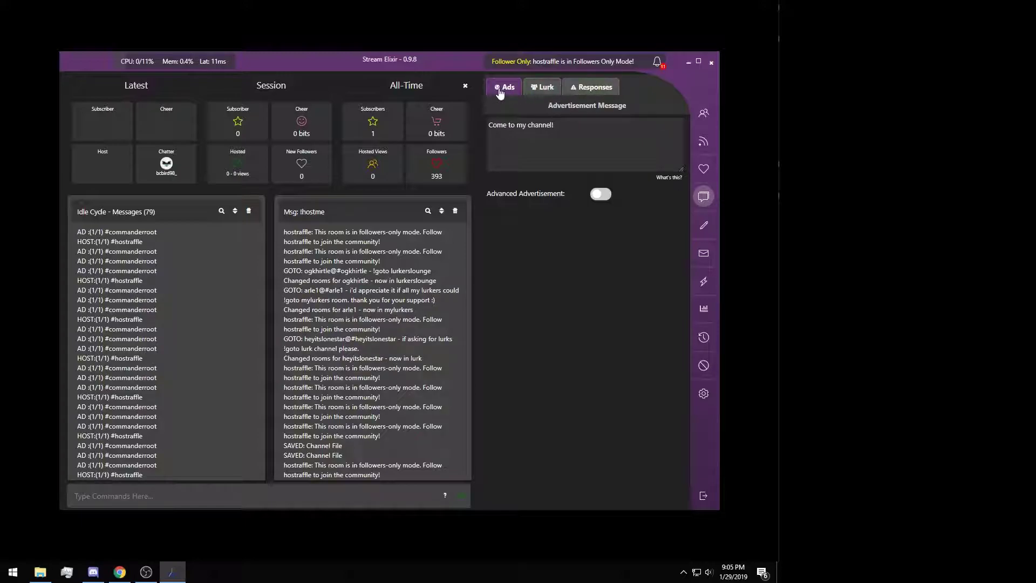
{"action": "left_click", "coordinate": [541, 89]}
{"action": "left_click", "coordinate": [587, 89]}
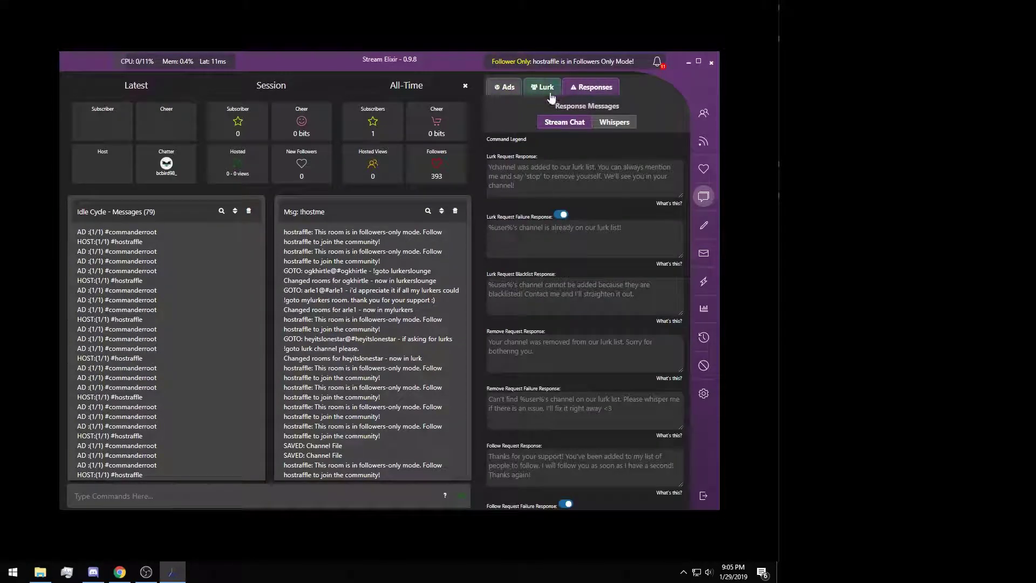
{"action": "left_click", "coordinate": [511, 92]}
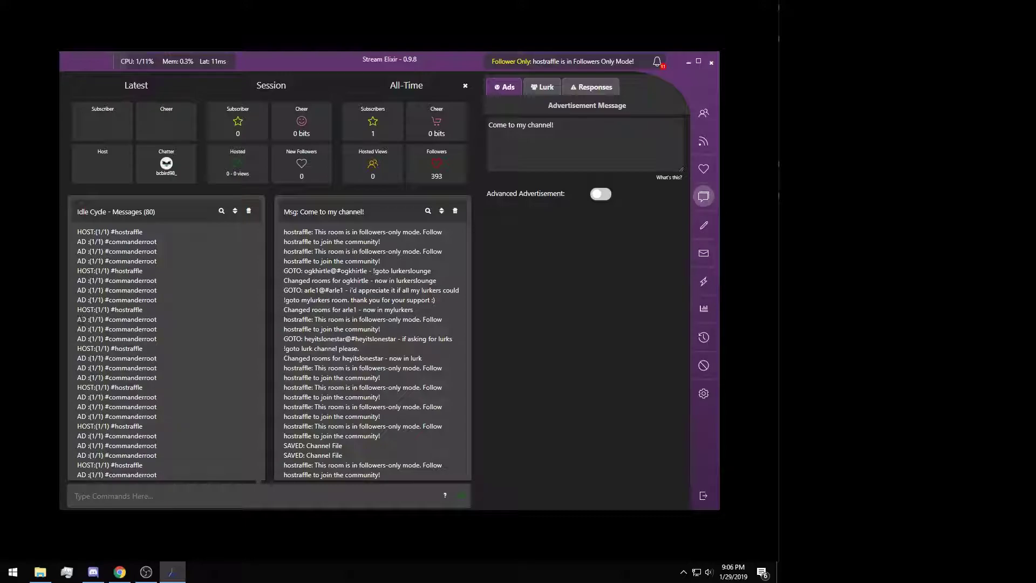
{"action": "mouse_move", "coordinate": [673, 179]}
{"action": "left_click", "coordinate": [600, 195]}
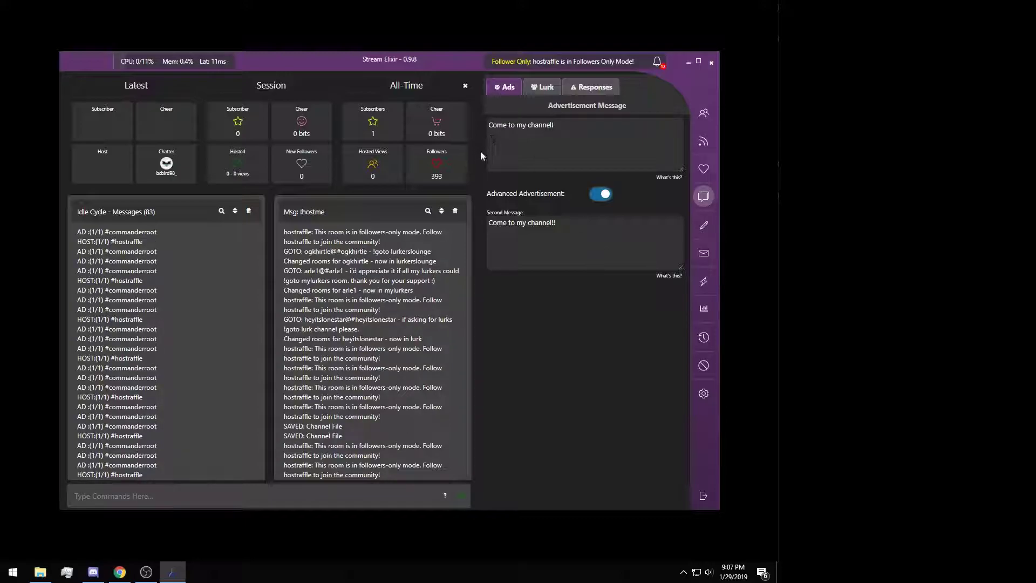
{"action": "left_click", "coordinate": [565, 225]}
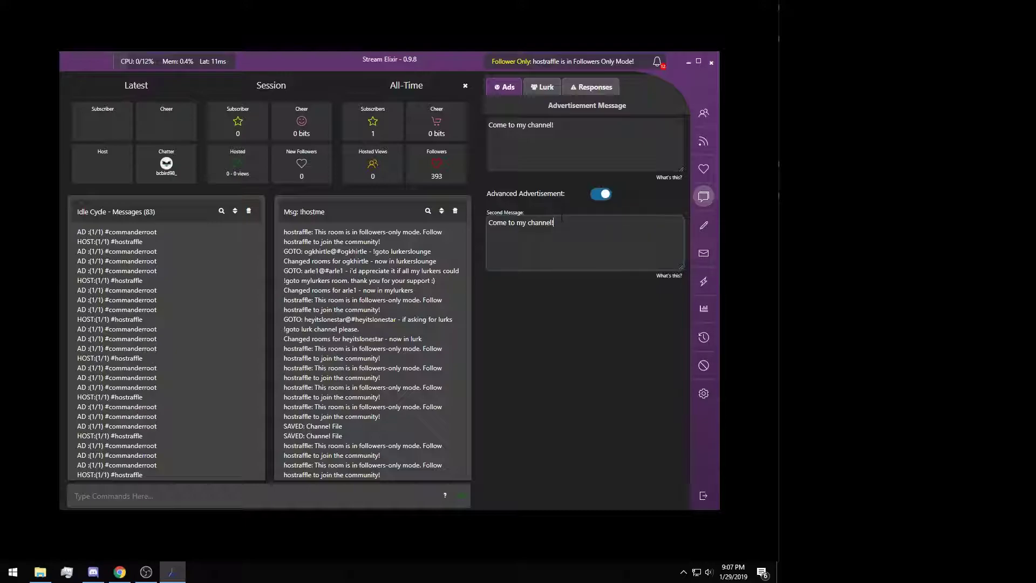
{"action": "type", "text": "!"}
- Replace the advertisement message with "L4L F4F COME TO MY STREAM AND TYPE L4L AND ILL AUTO LURK YOU BACK!", written twice in a row
{"action": "triple_click", "coordinate": [550, 125]}
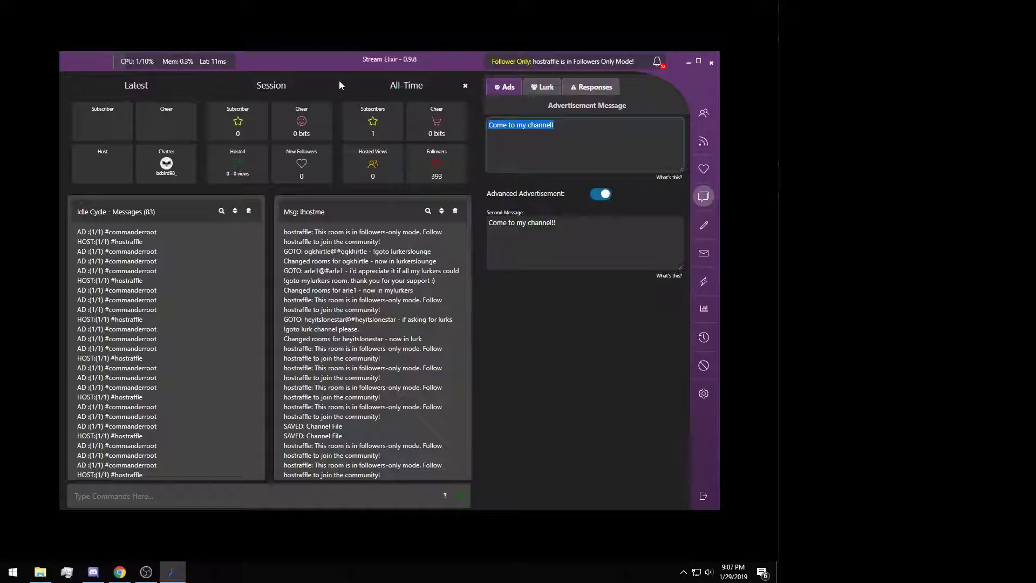
{"action": "type", "text": "L4L F4F COME TO MY STREAM AND TYPE L4L AND ILL AUTO LURK YOU BACK"}
{"action": "key", "text": "ctrl+a"}
{"action": "left_click", "coordinate": [568, 130]}
{"action": "key", "text": "ctrl+a"}
{"action": "key", "text": "BackSpace"}
{"action": "type", "text": "L4L F4F COME TO MY STREAM AND TYPE L4L AND ILL AUTO LURK YOU BACK!"}
{"action": "left_click", "coordinate": [491, 123]}
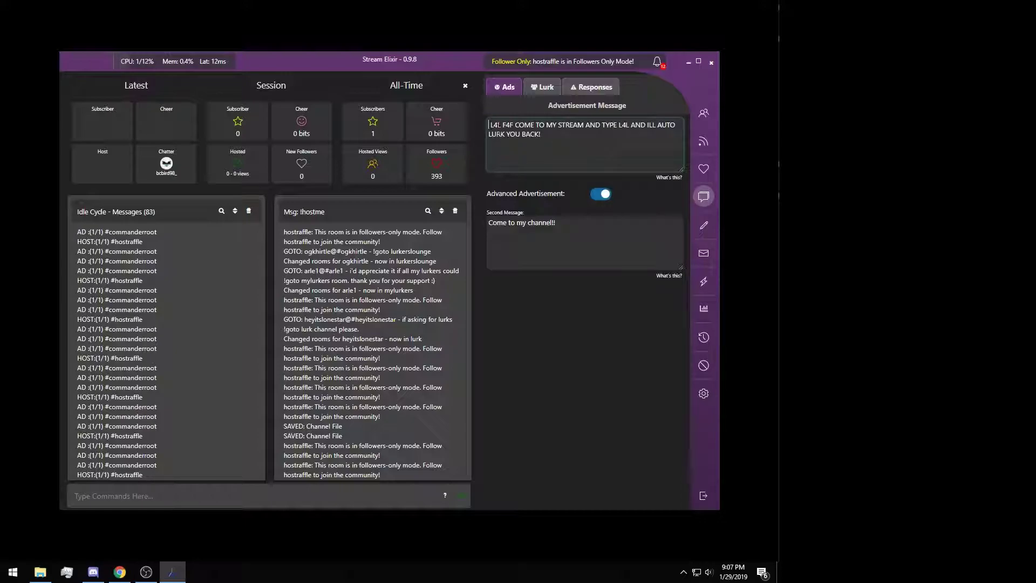
{"action": "left_click", "coordinate": [569, 135]}
{"action": "type", "text": "L4L F4F COME TO MY STREAM AND TYPE L4L AND ILL AUTO LURK YOU BACK!"}
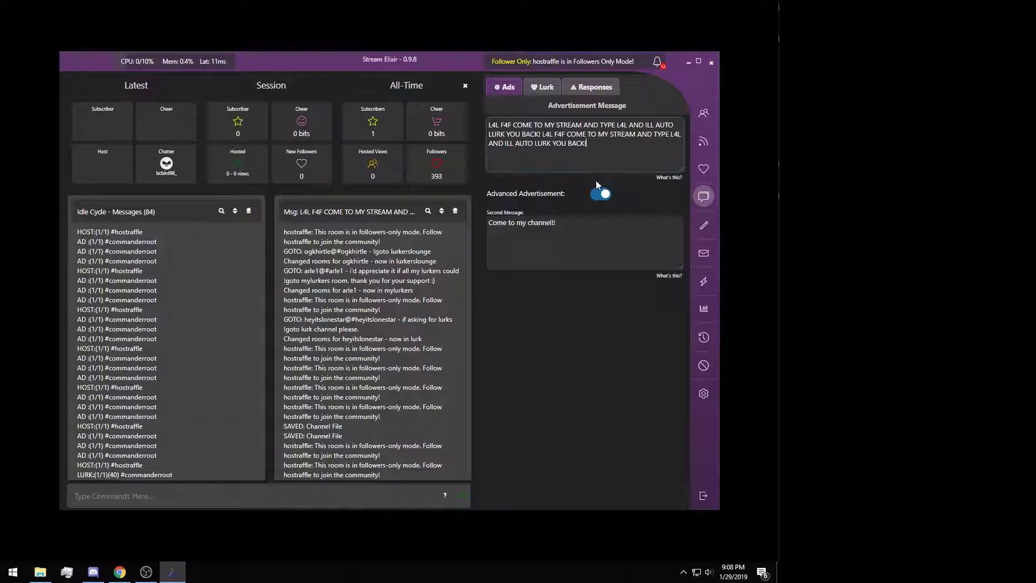
- View the stream chat of the commanderroot advertisement channel
{"action": "left_click", "coordinate": [704, 113]}
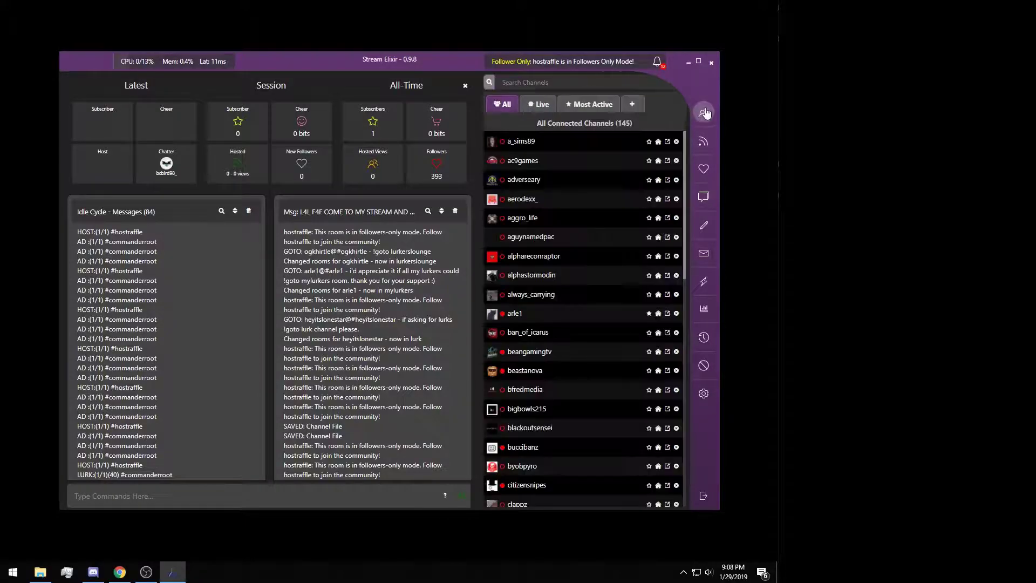
{"action": "left_click", "coordinate": [703, 141]}
{"action": "left_click", "coordinate": [531, 131]}
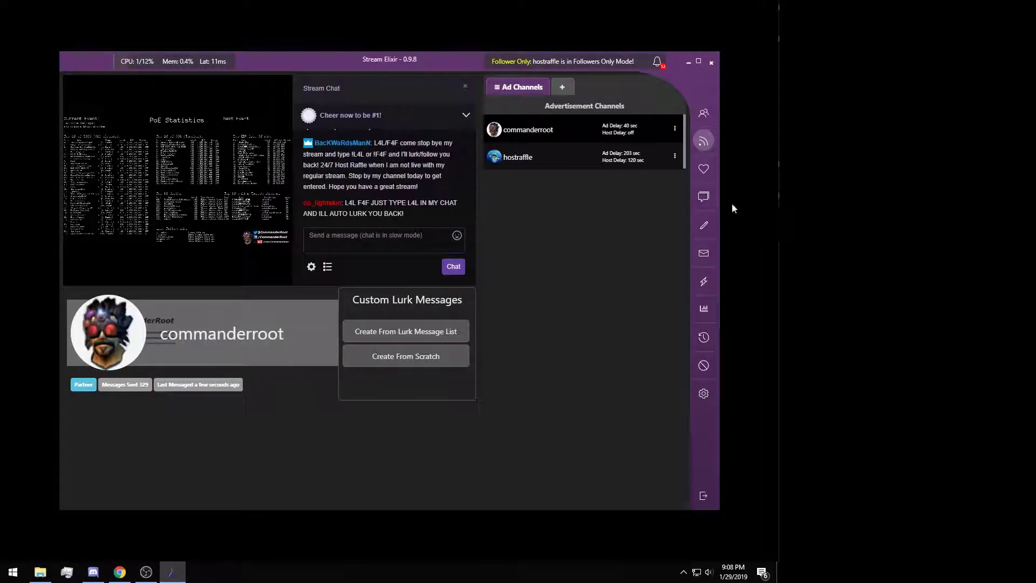
- Copy the first advertisement message over the second message and add an extra exclamation mark at its end
{"action": "left_click", "coordinate": [703, 196]}
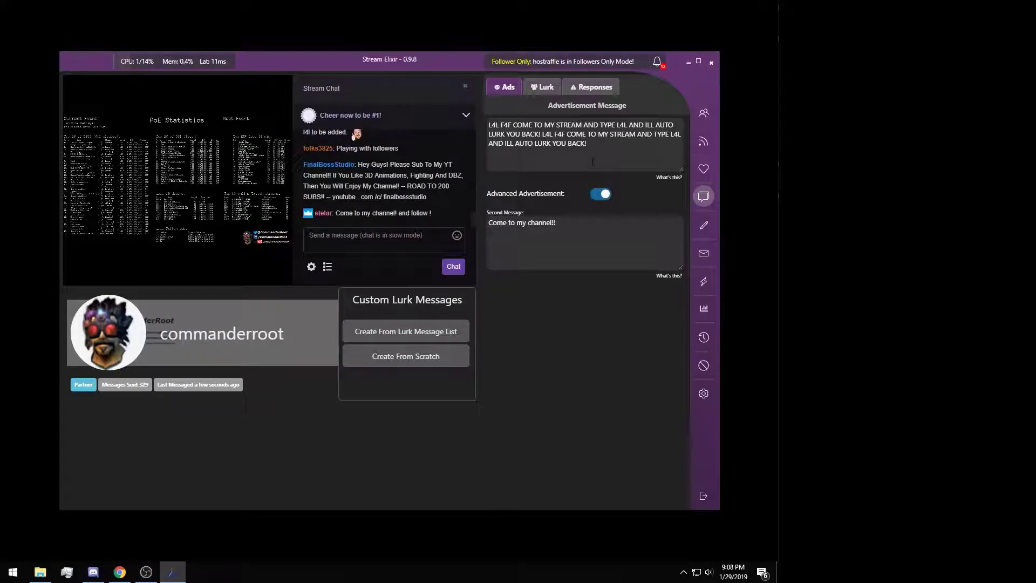
{"action": "triple_click", "coordinate": [571, 156]}
{"action": "key", "text": "ctrl+c"}
{"action": "triple_click", "coordinate": [562, 237]}
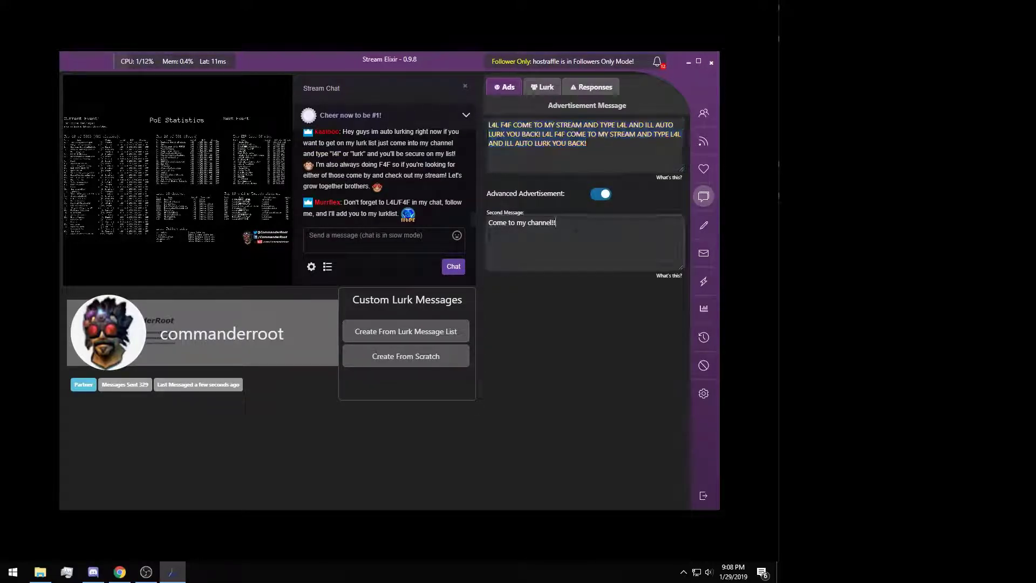
{"action": "key", "text": "ctrl+v"}
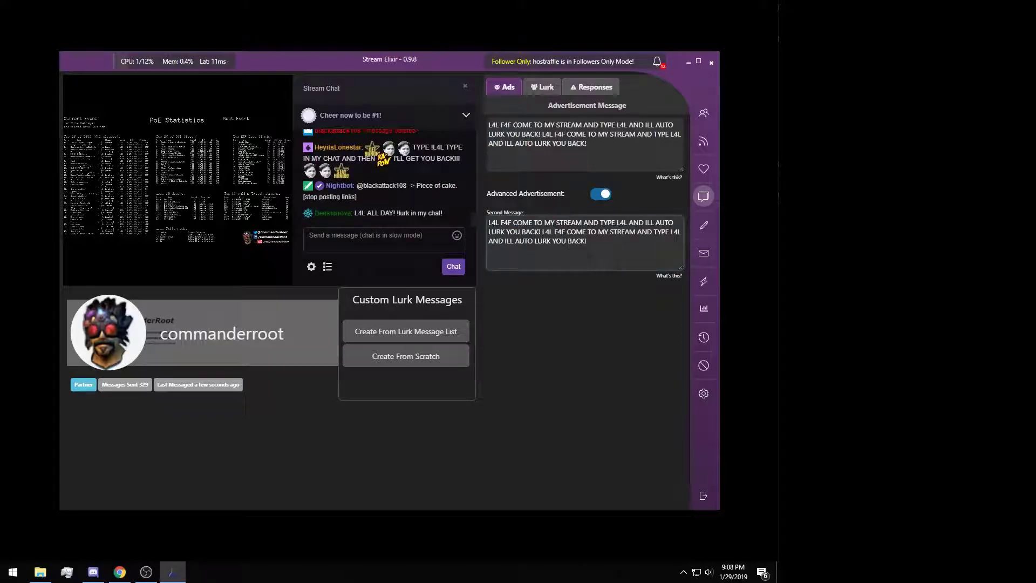
{"action": "type", "text": "!"}
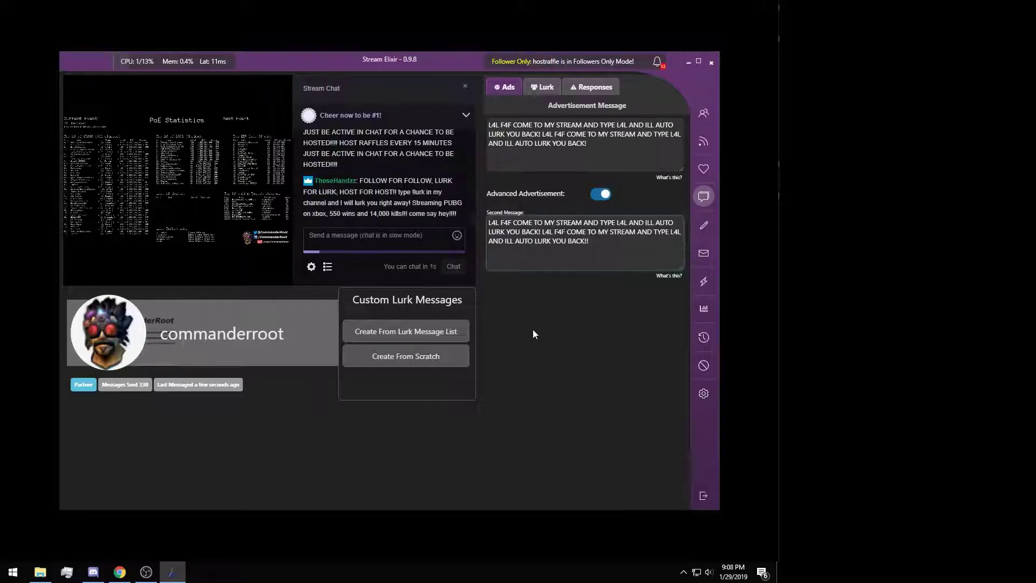
- Delete all three existing messages from the lurk message list
{"action": "left_click", "coordinate": [546, 89]}
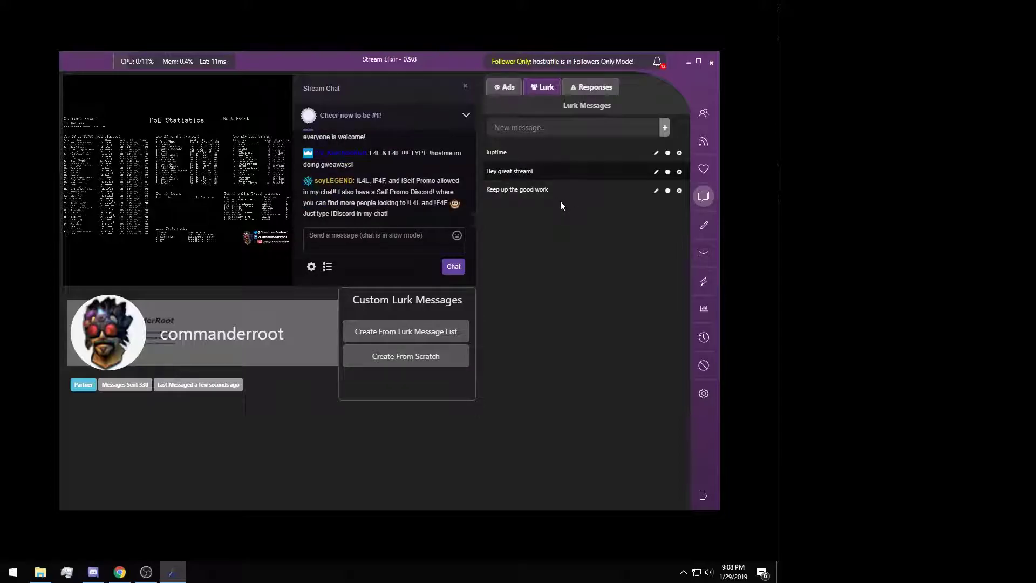
{"action": "left_click", "coordinate": [679, 154]}
{"action": "left_click", "coordinate": [680, 155]}
{"action": "left_click", "coordinate": [679, 155]}
{"action": "left_click", "coordinate": [550, 125]}
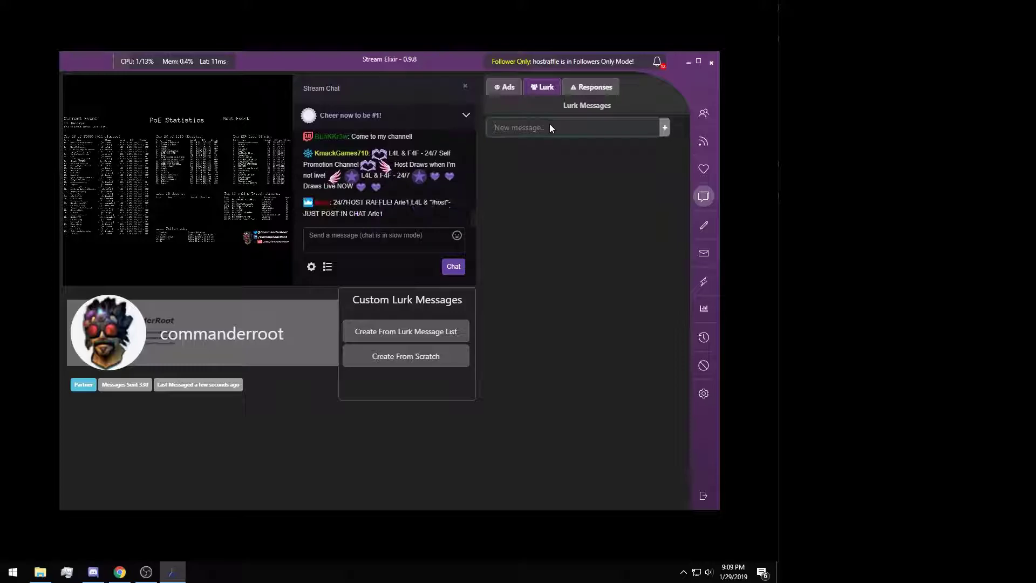
- Look through the full list of connected channels
{"action": "left_click", "coordinate": [703, 113]}
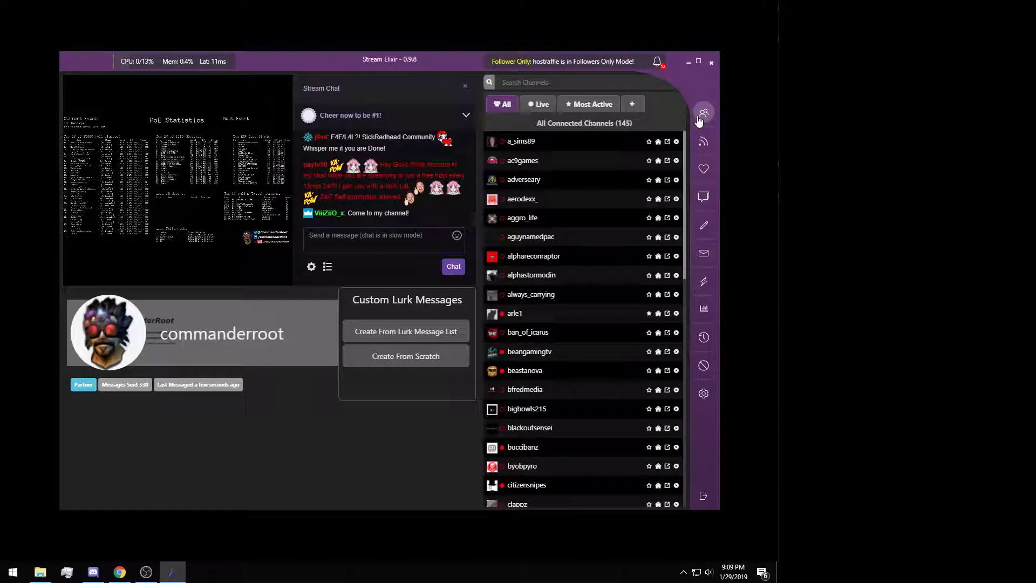
{"action": "scroll", "coordinate": [541, 189], "scroll_direction": "down", "scroll_amount": 15}
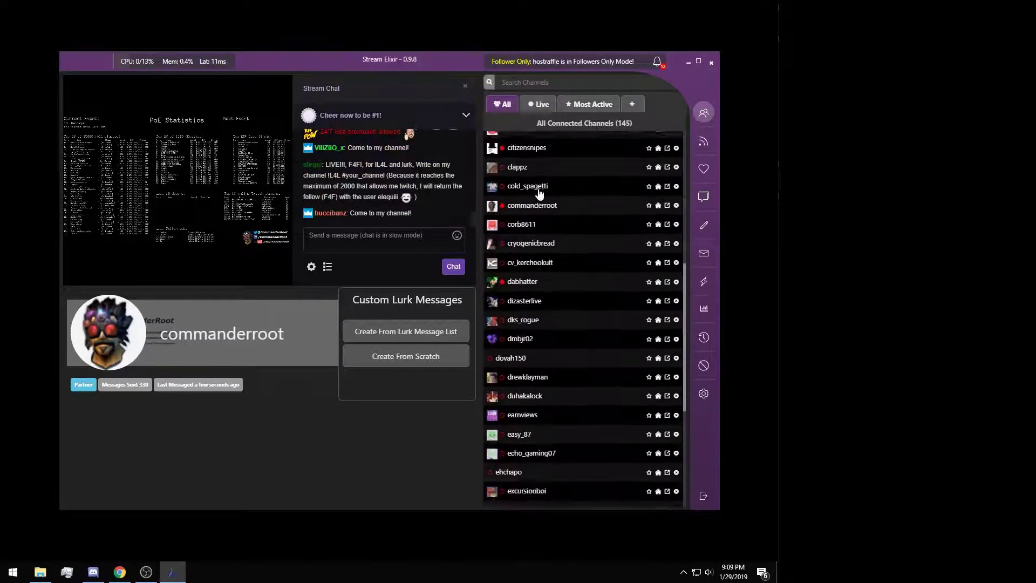
{"action": "scroll", "coordinate": [539, 195], "scroll_direction": "down", "scroll_amount": 20}
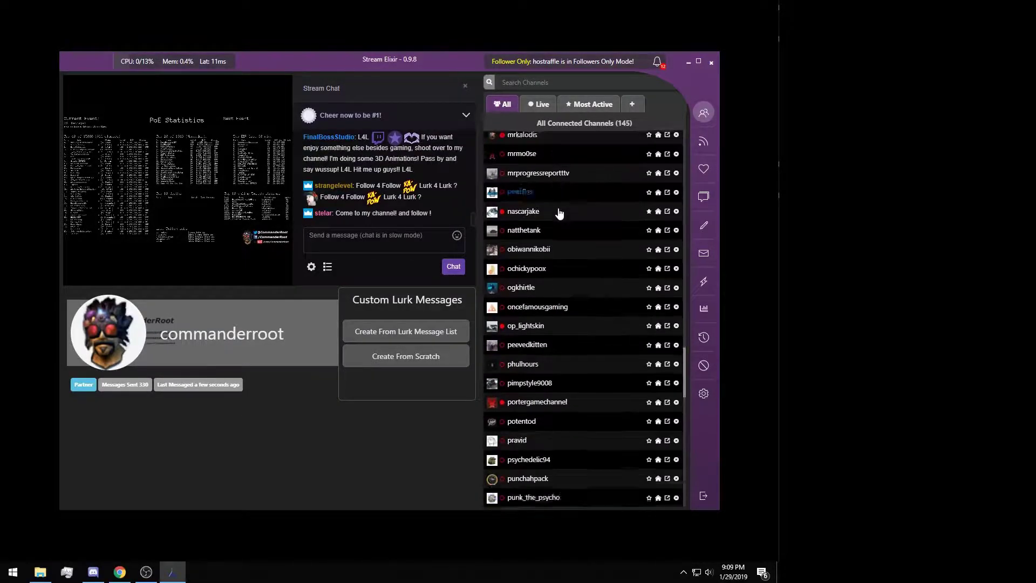
{"action": "scroll", "coordinate": [562, 215], "scroll_direction": "down", "scroll_amount": 6}
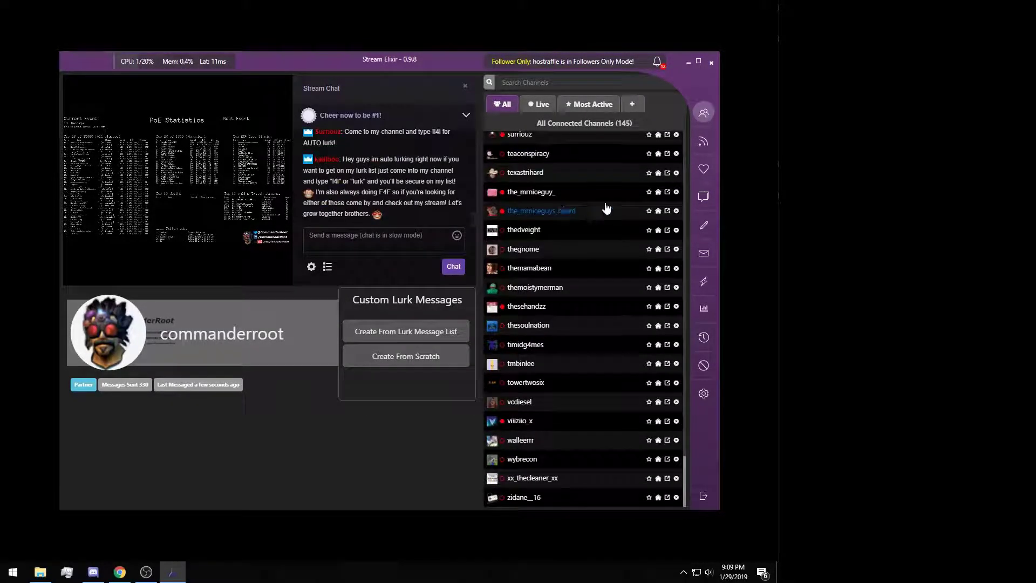
- Add "!uptime" as a new message in the lurk message list
{"action": "left_click", "coordinate": [704, 197]}
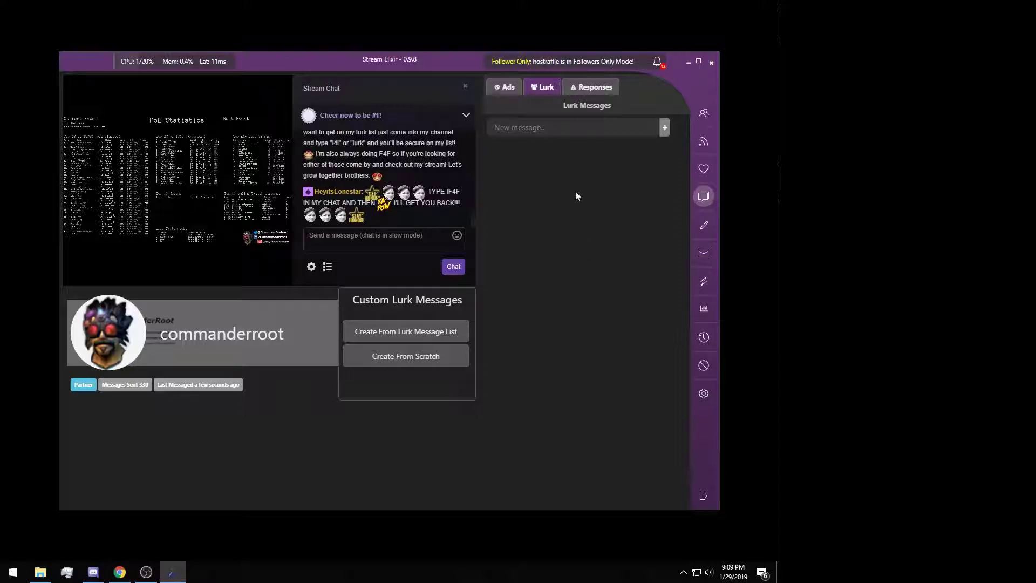
{"action": "left_click", "coordinate": [546, 130]}
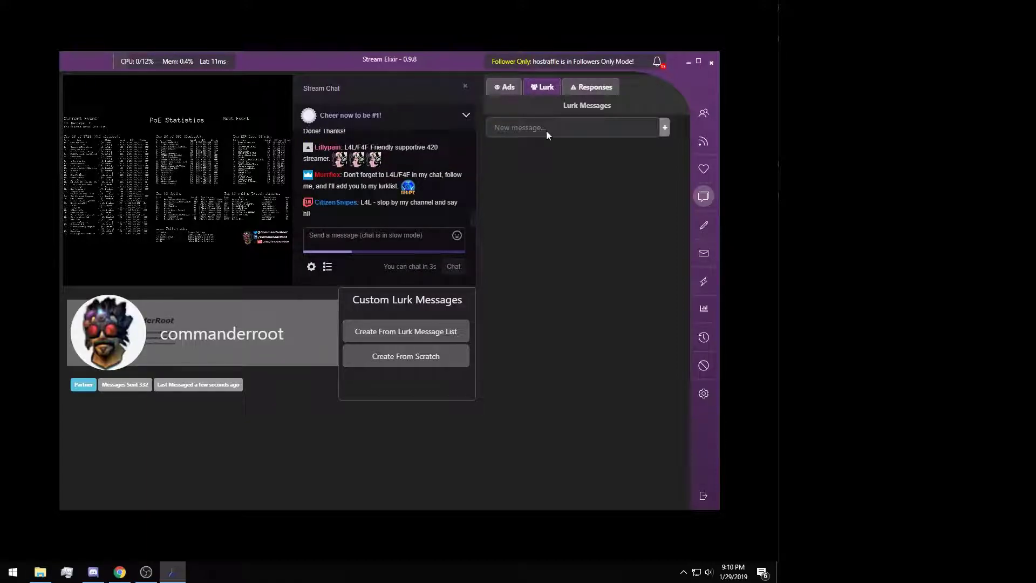
{"action": "left_click", "coordinate": [546, 130]}
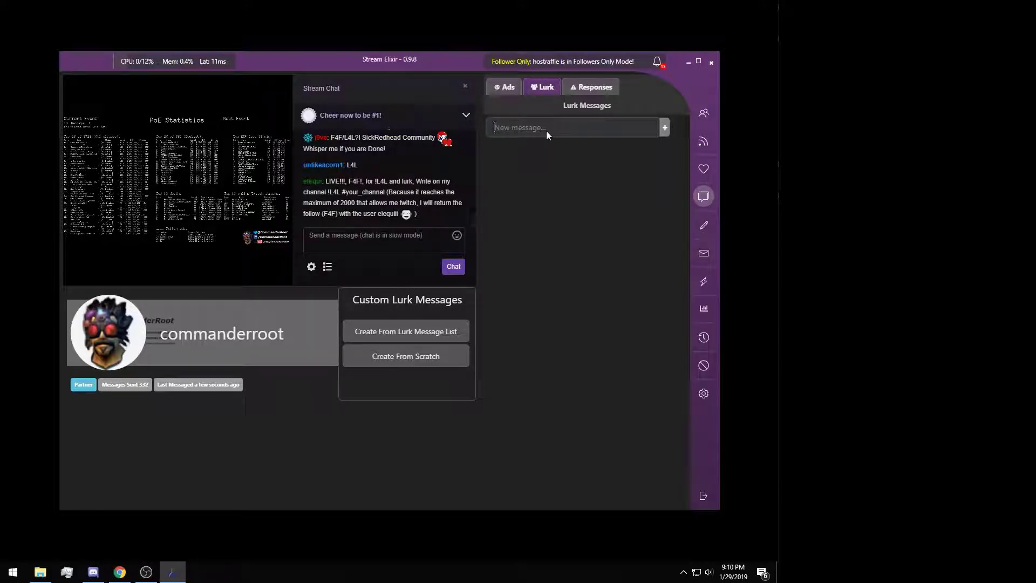
{"action": "left_click", "coordinate": [546, 131]}
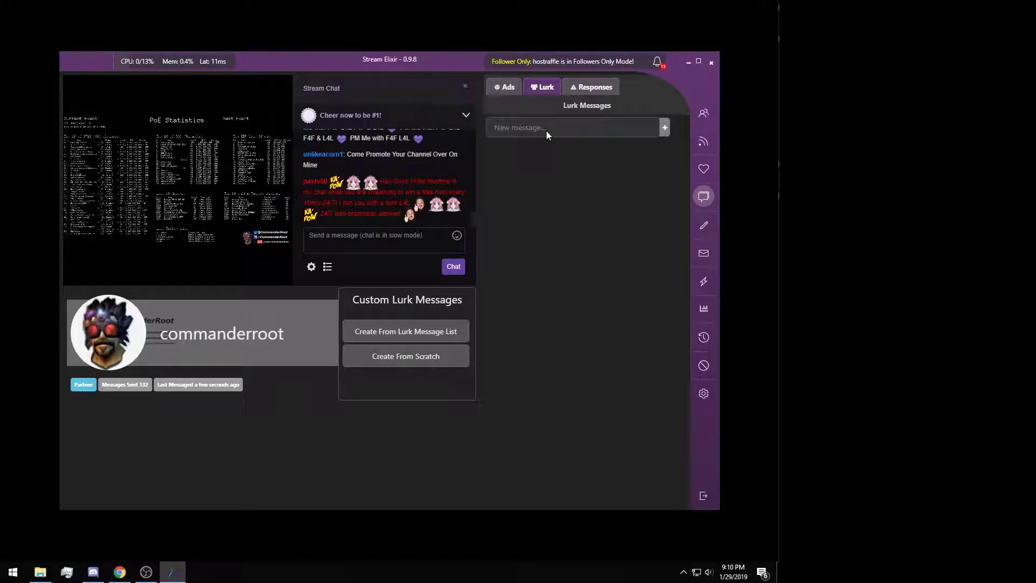
{"action": "type", "text": "!uptime"}
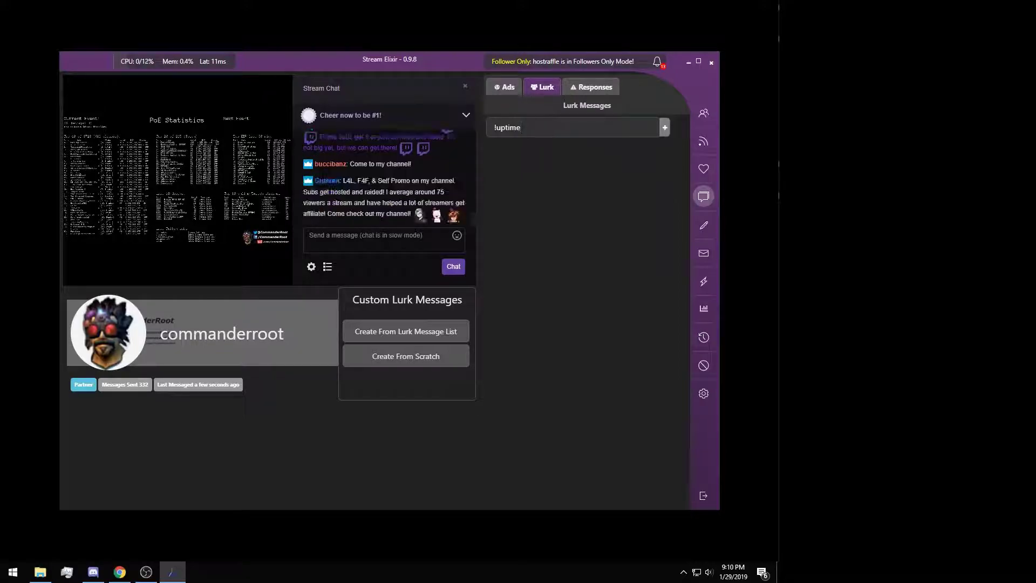
{"action": "left_click", "coordinate": [664, 128]}
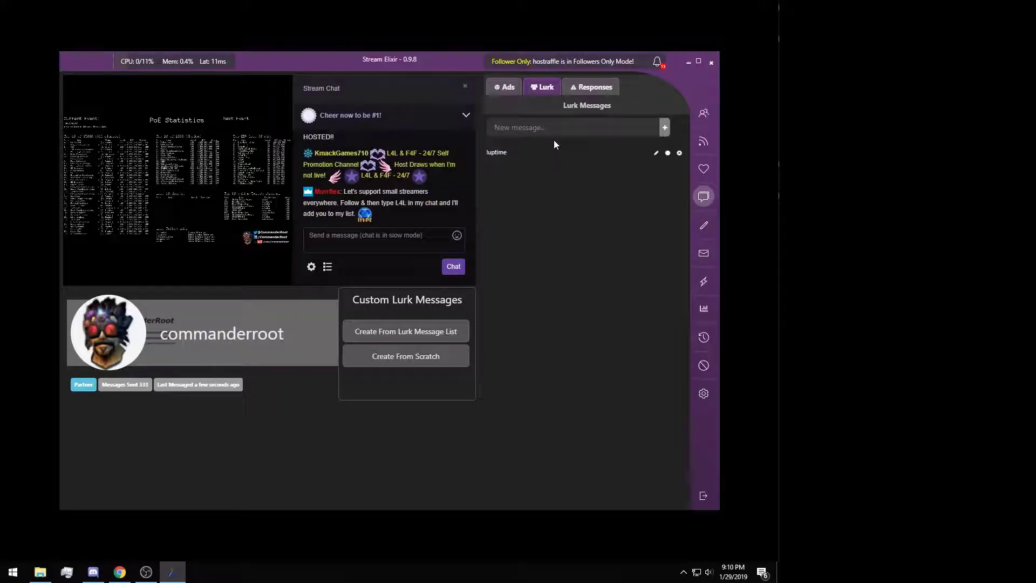
- Add "Hey great stream" as another lurk message
{"action": "left_click", "coordinate": [552, 129]}
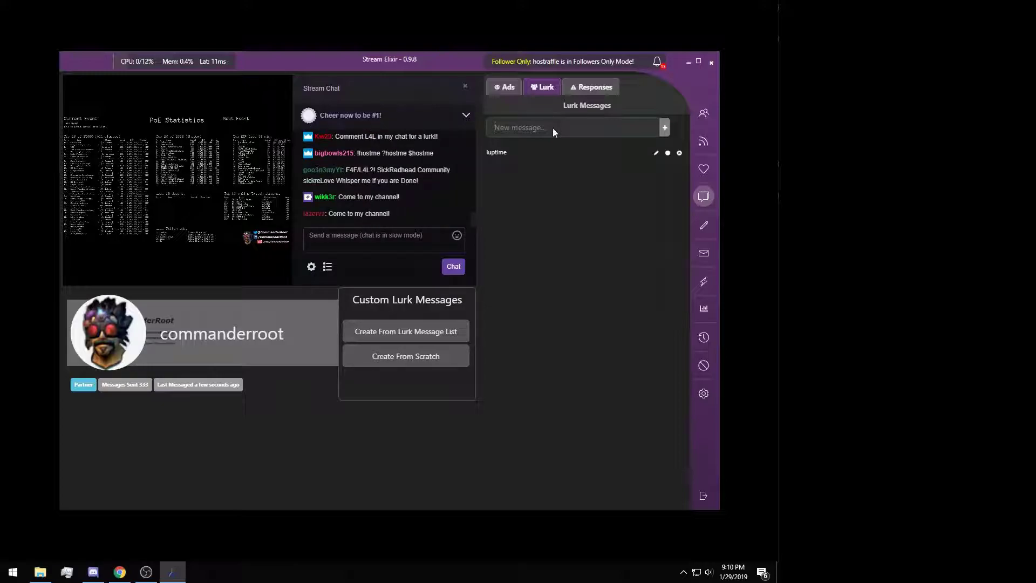
{"action": "type", "text": "Hey g"}
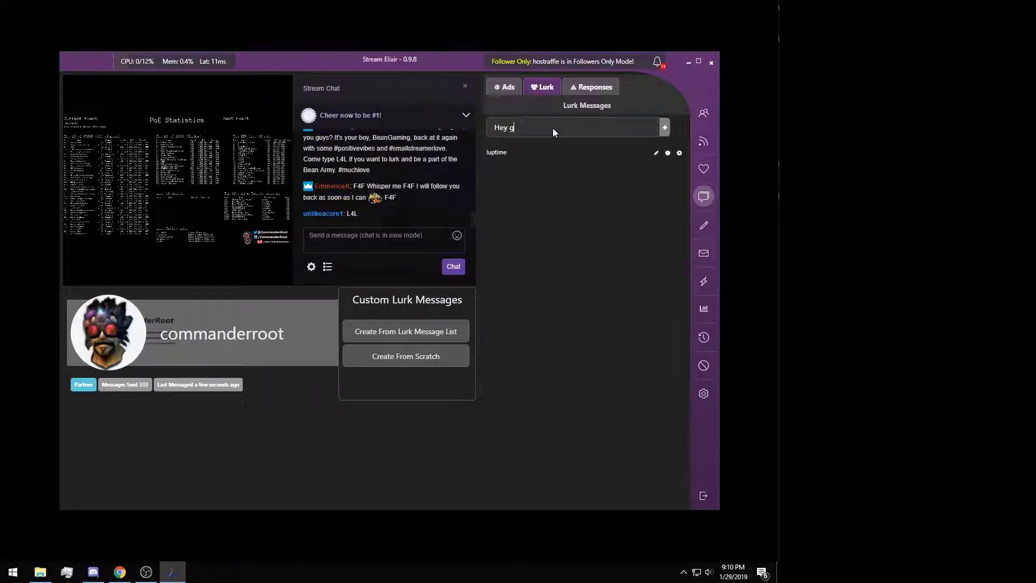
{"action": "type", "text": "reat stream"}
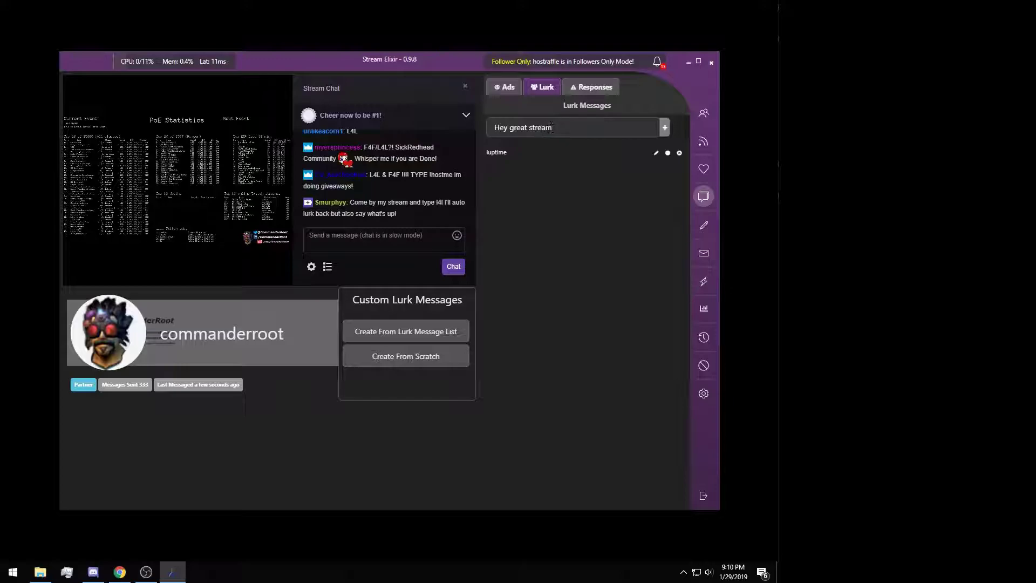
{"action": "left_click", "coordinate": [665, 128]}
- Add "Keep up the good work!" as another lurk message
{"action": "left_click", "coordinate": [573, 133]}
{"action": "type", "text": "Keep st"}
{"action": "key", "text": "BackSpace"}
{"action": "key", "text": "BackSpace"}
{"action": "type", "text": "up the good work!"}
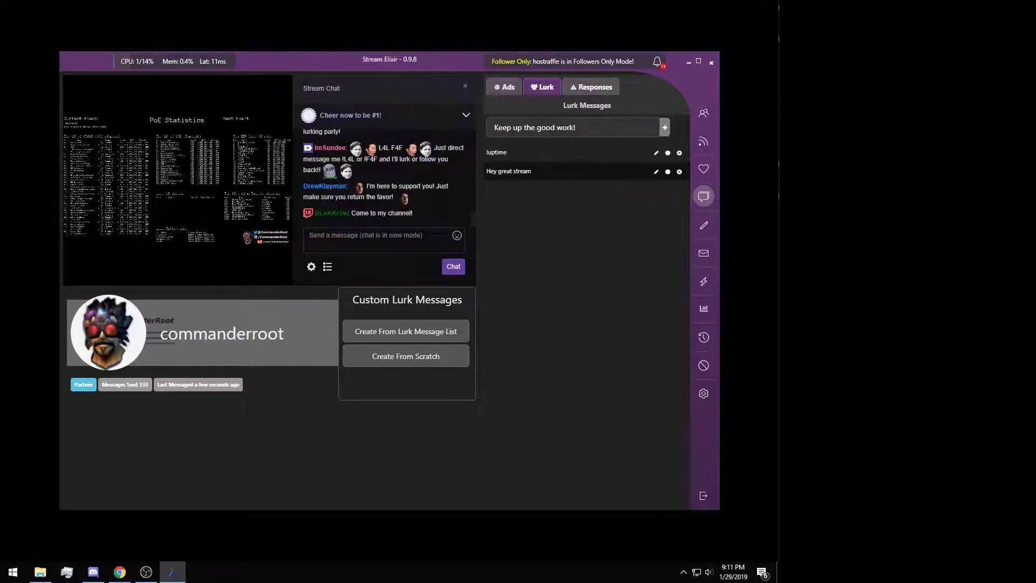
{"action": "left_click", "coordinate": [665, 127]}
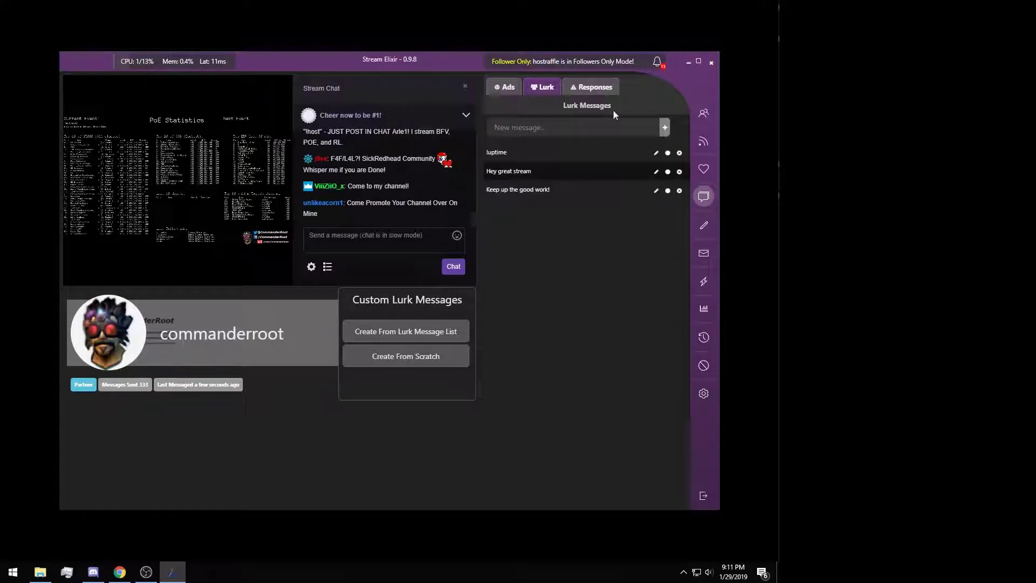
- Close the commanderroot stream view and review the stream chat response messages
{"action": "left_click", "coordinate": [464, 87]}
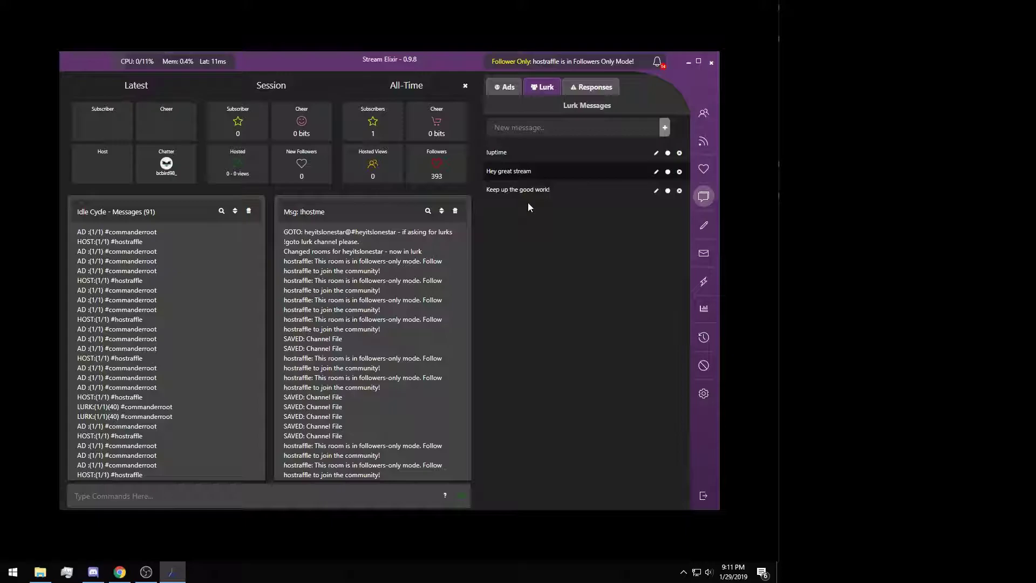
{"action": "left_click", "coordinate": [595, 87]}
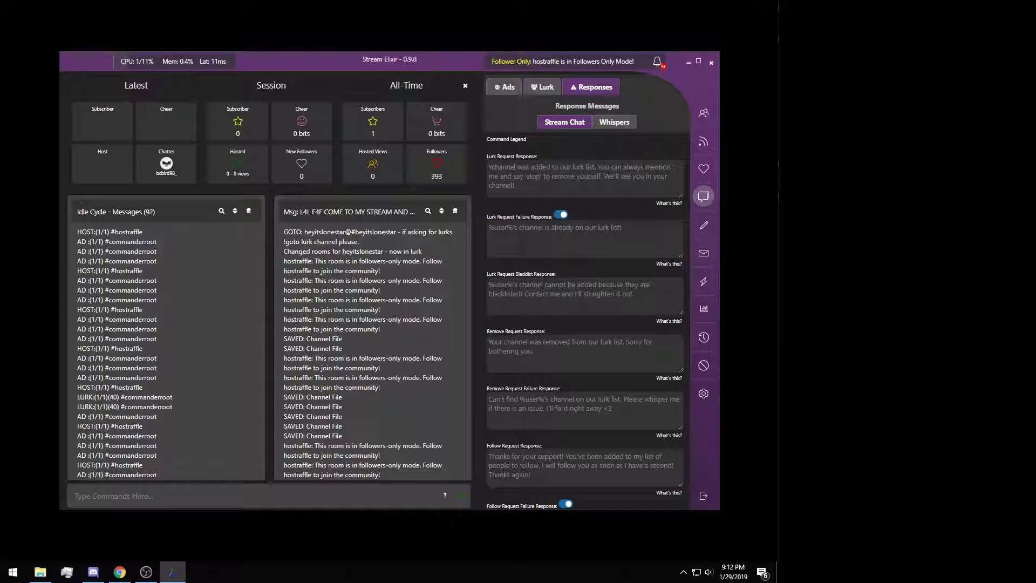
{"action": "scroll", "coordinate": [514, 288], "scroll_direction": "down", "scroll_amount": 2}
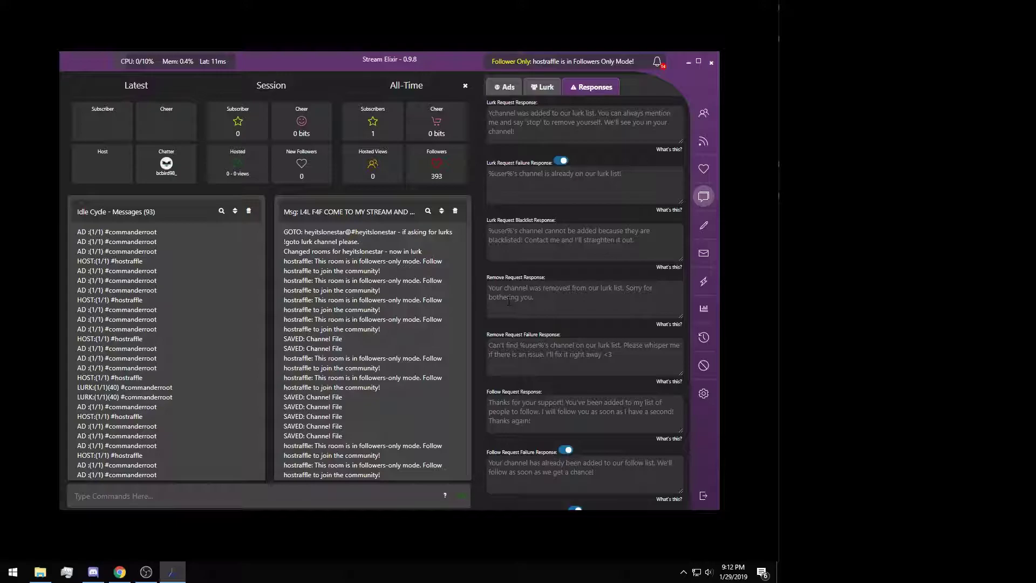
{"action": "scroll", "coordinate": [539, 309], "scroll_direction": "up", "scroll_amount": 1}
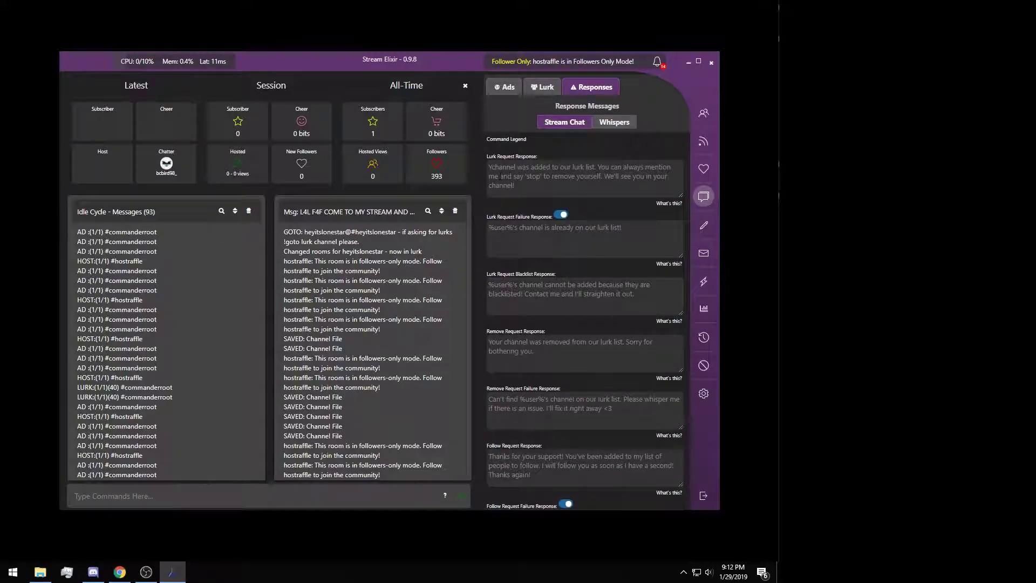
- Look through the stream chat responses down to the Host Raffle section and return to the lurk request response
{"action": "scroll", "coordinate": [549, 266], "scroll_direction": "down", "scroll_amount": 6}
{"action": "scroll", "coordinate": [560, 264], "scroll_direction": "down", "scroll_amount": 5}
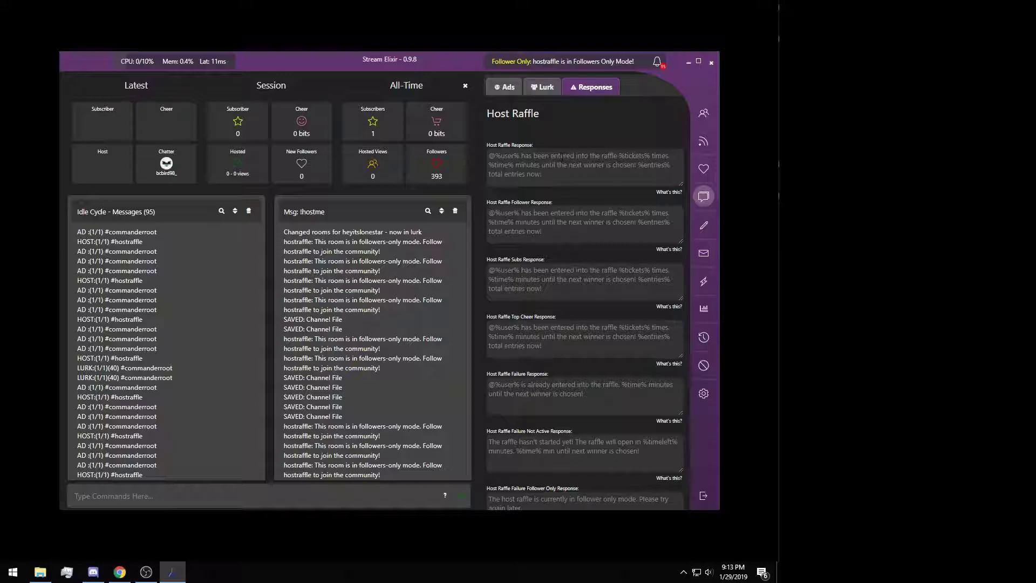
{"action": "scroll", "coordinate": [551, 161], "scroll_direction": "up", "scroll_amount": 1}
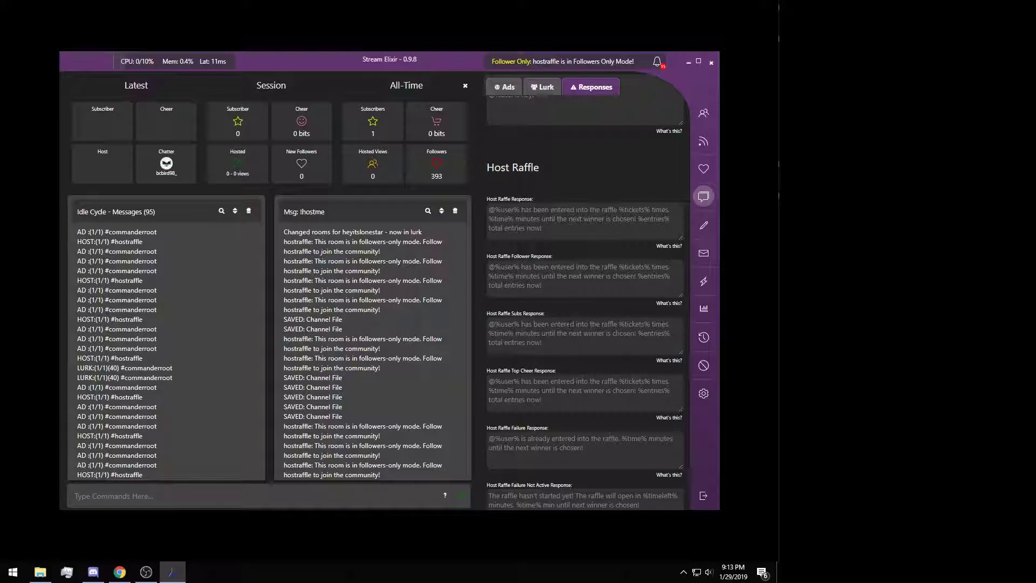
{"action": "scroll", "coordinate": [560, 324], "scroll_direction": "up", "scroll_amount": 10}
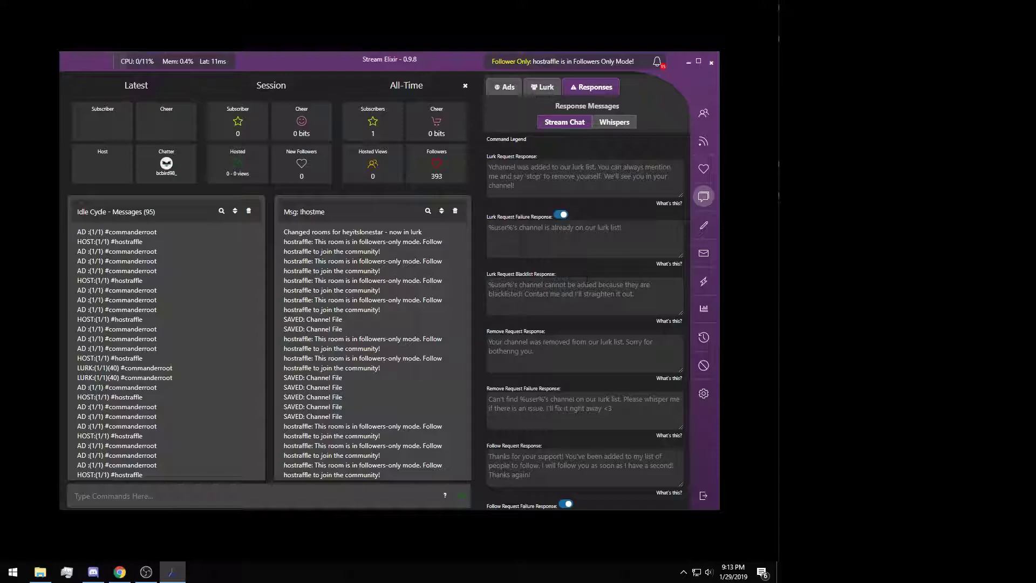
{"action": "left_click", "coordinate": [489, 167]}
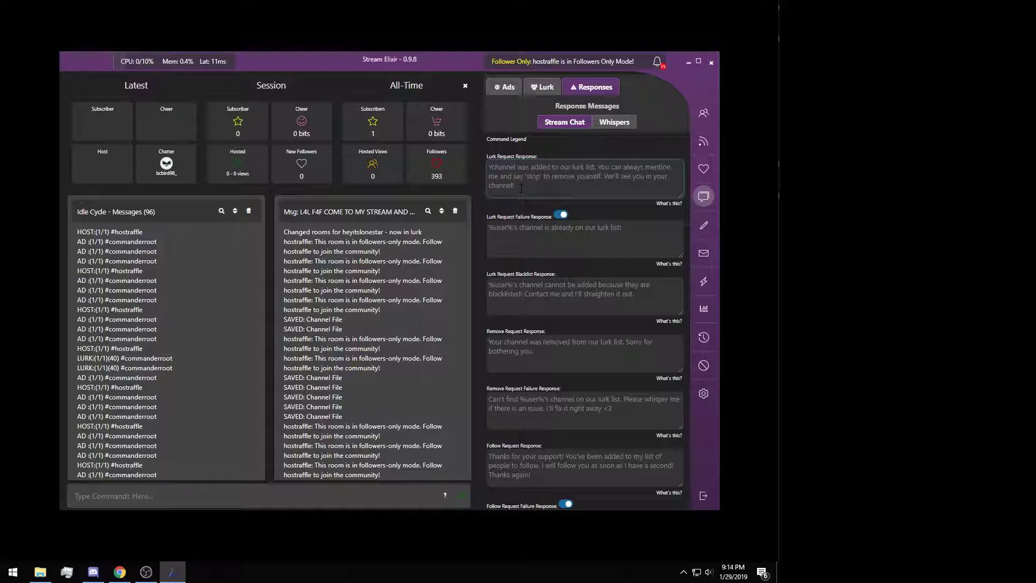
{"action": "type", "text": "ssadsad"}
{"action": "key", "text": "BackSpace"}
{"action": "key", "text": "BackSpace"}
{"action": "key", "text": "BackSpace"}
{"action": "key", "text": "BackSpace"}
{"action": "key", "text": "BackSpace"}
{"action": "key", "text": "BackSpace"}
{"action": "key", "text": "BackSpace"}
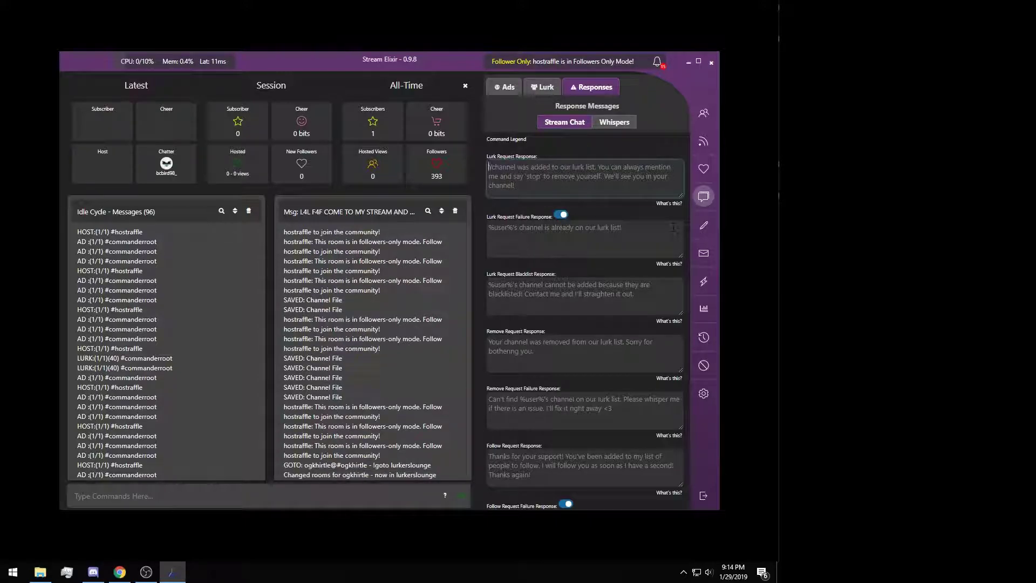
{"action": "left_click", "coordinate": [580, 229]}
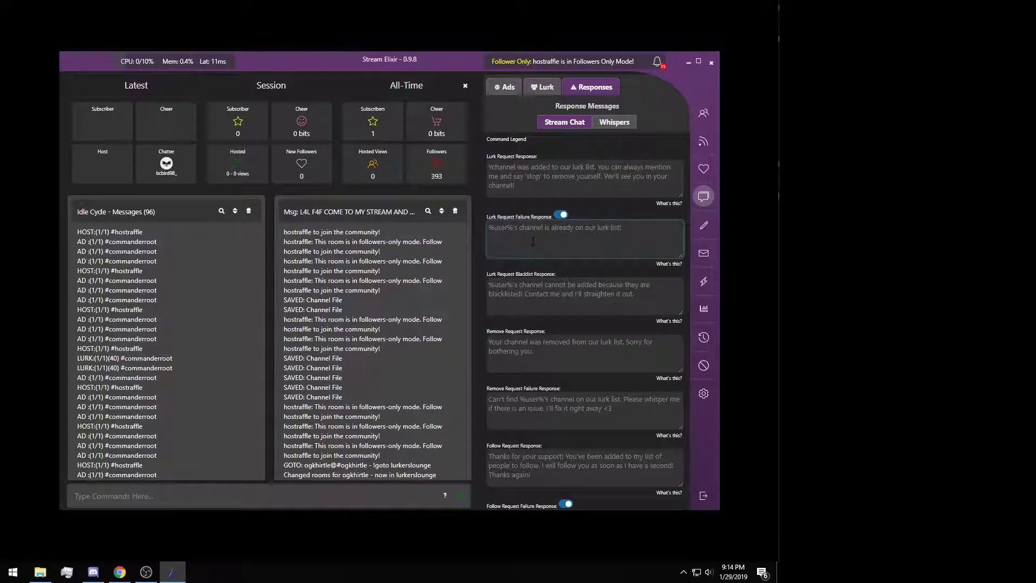
{"action": "left_click", "coordinate": [542, 186]}
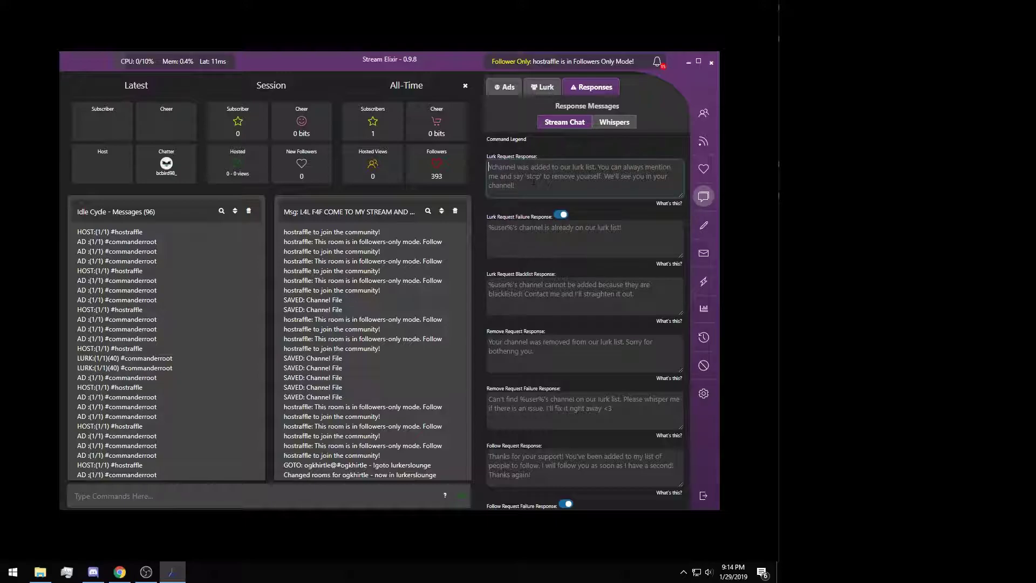
{"action": "key", "text": "ctrl+a"}
{"action": "type", "text": "#us"}
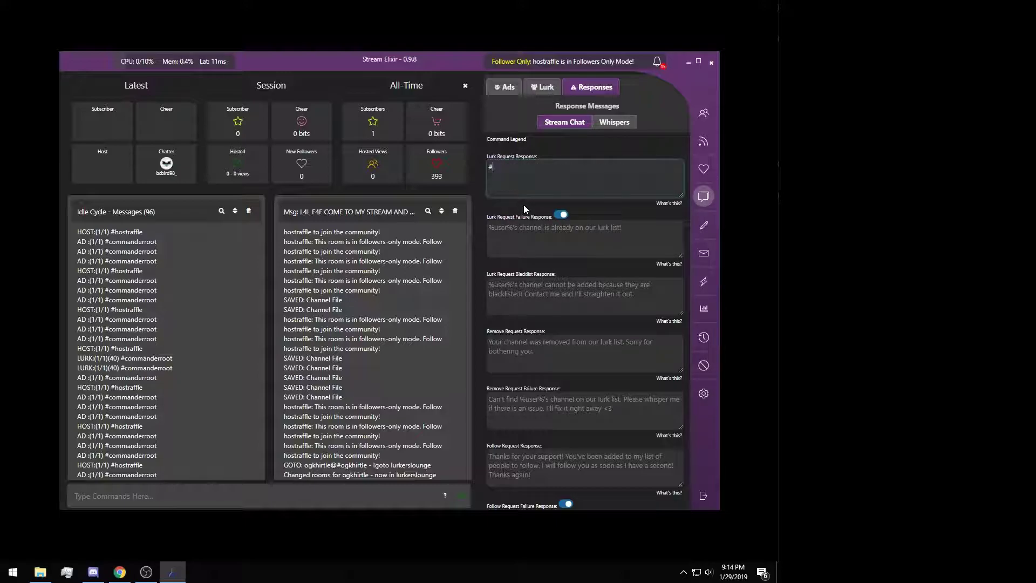
{"action": "key", "text": "BackSpace"}
{"action": "key", "text": "BackSpace"}
{"action": "key", "text": "BackSpace"}
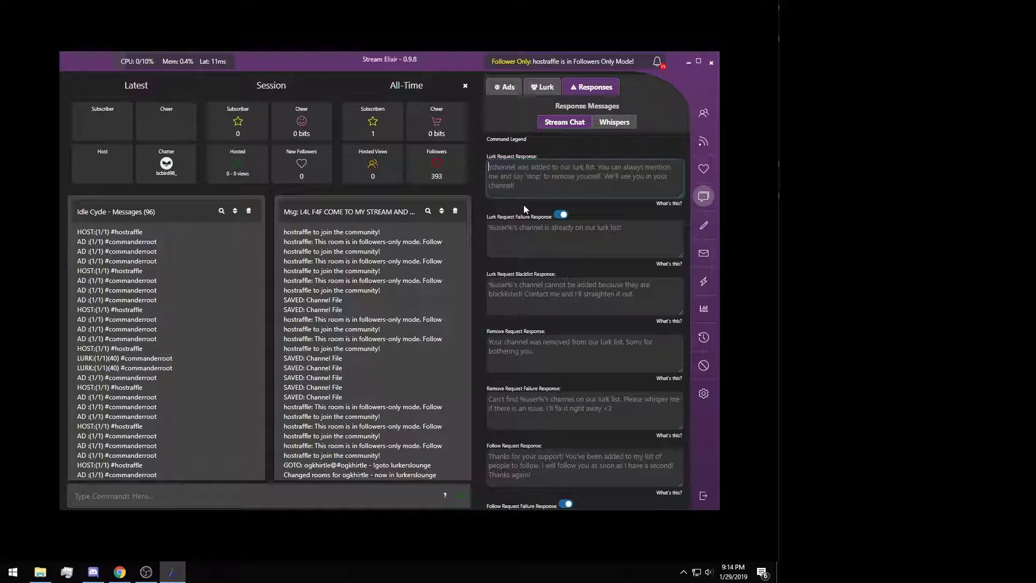
- Try "%user% hey thanks for the lurk see you in your stream!" as the Lurk Request Response and clear it
{"action": "type", "text": "%user%"}
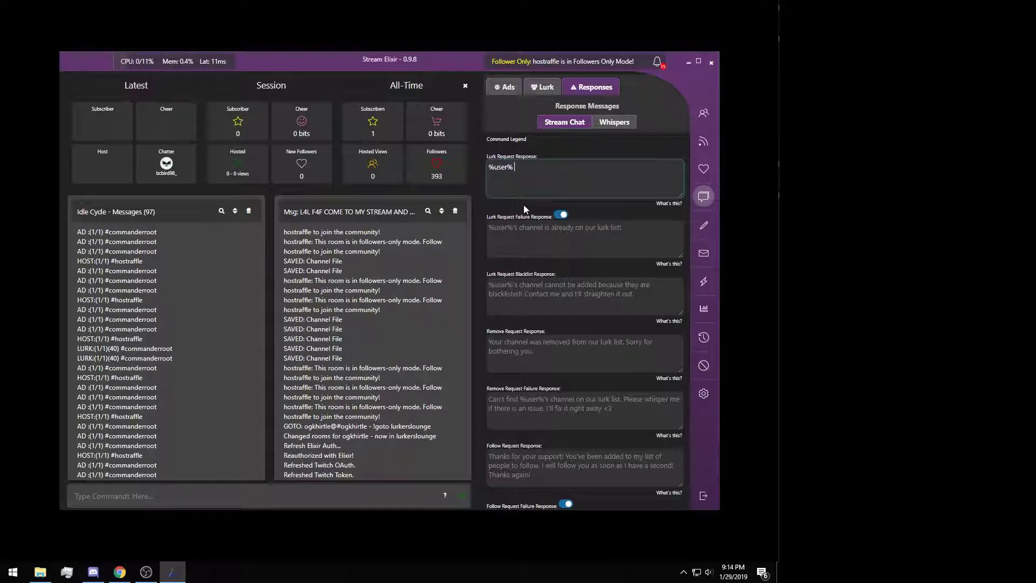
{"action": "type", "text": "hey th"}
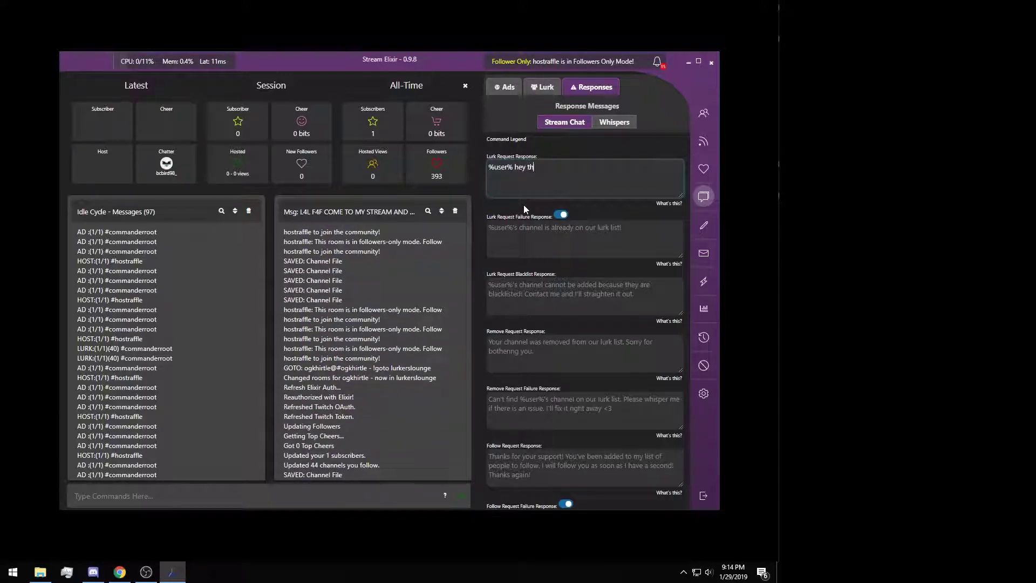
{"action": "type", "text": "anks for the lurk see you in your stream!"}
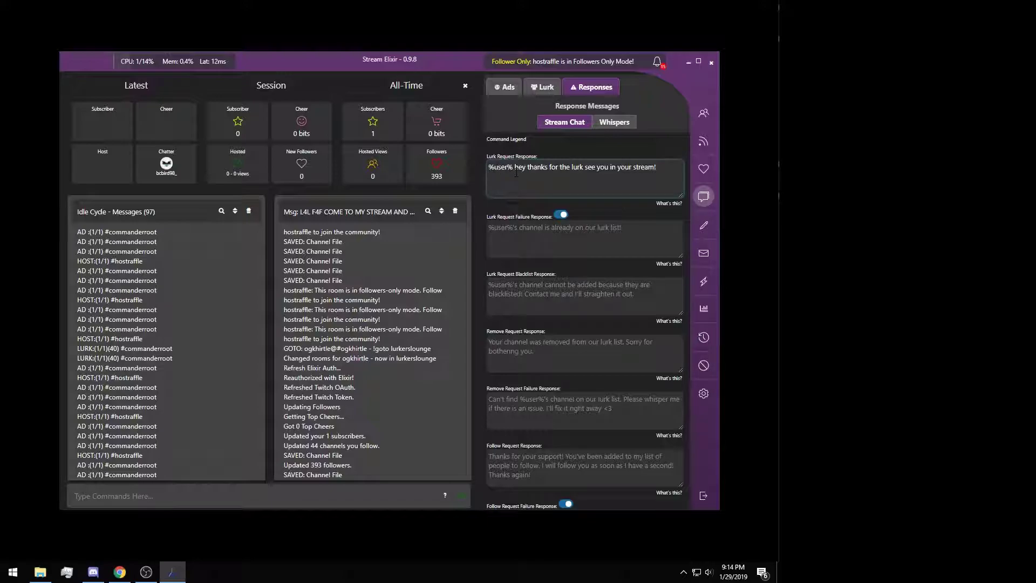
{"action": "left_click_drag", "start_coordinate": [666, 176], "coordinate": [447, 193]}
{"action": "key", "text": "BackSpace"}
- Enable the Thank Subscribers, Thank Cheers and Thank Hosts event messages for stream chat
{"action": "scroll", "coordinate": [506, 357], "scroll_direction": "down", "scroll_amount": 5}
{"action": "scroll", "coordinate": [598, 161], "scroll_direction": "down", "scroll_amount": 10}
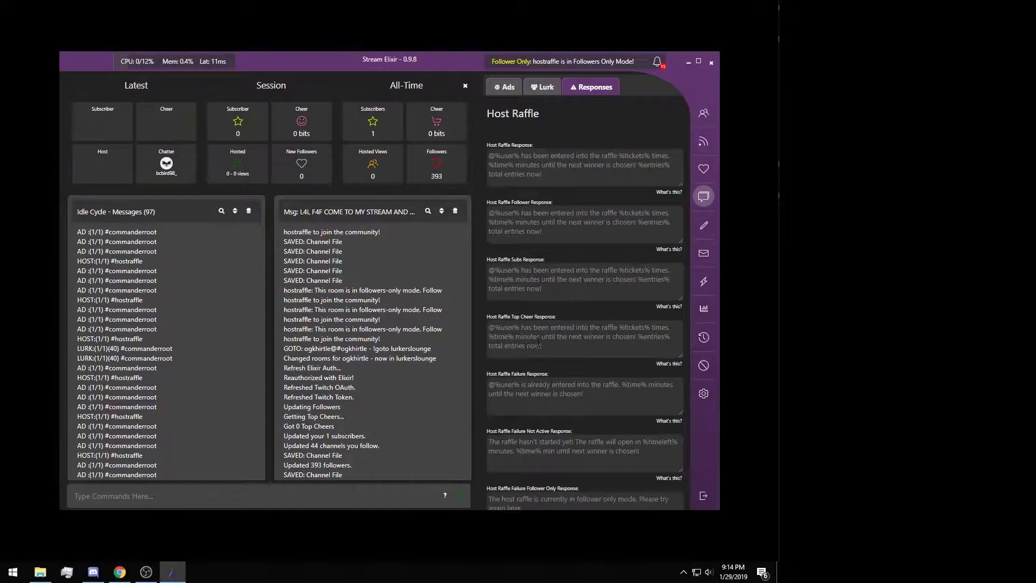
{"action": "scroll", "coordinate": [584, 321], "scroll_direction": "down", "scroll_amount": 5}
{"action": "scroll", "coordinate": [552, 399], "scroll_direction": "up", "scroll_amount": 7}
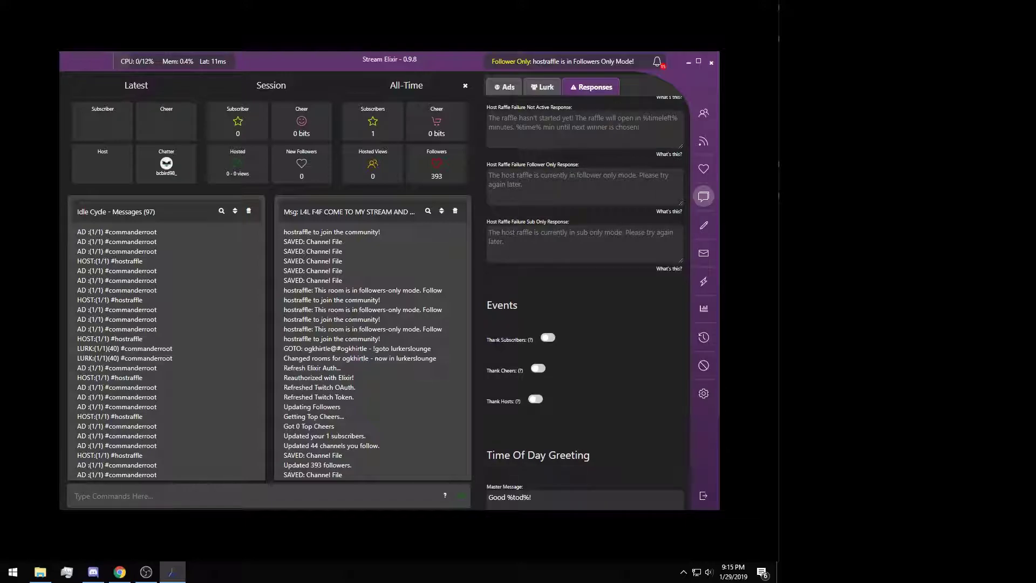
{"action": "left_click", "coordinate": [548, 337]}
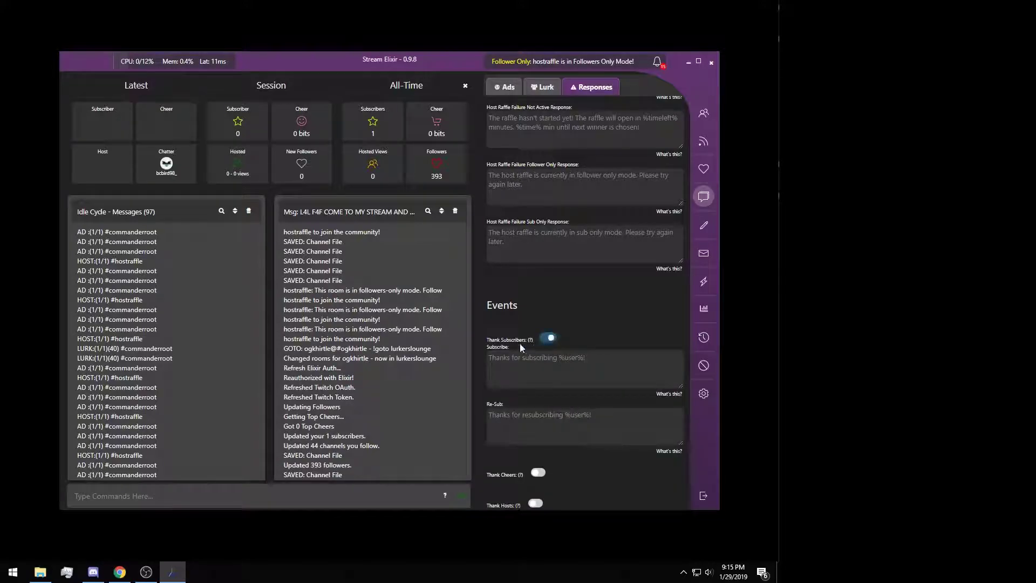
{"action": "scroll", "coordinate": [547, 226], "scroll_direction": "down", "scroll_amount": 4}
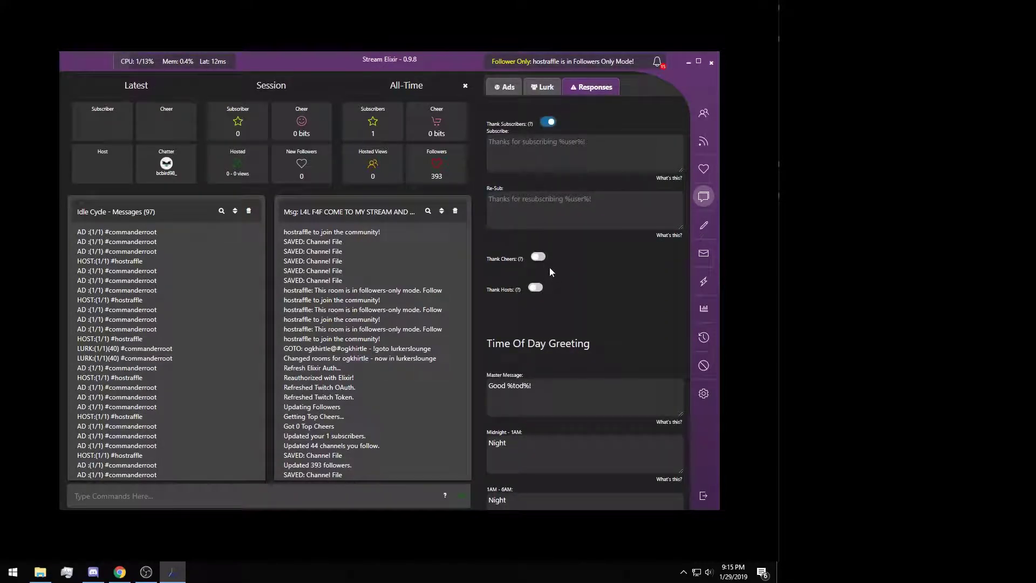
{"action": "left_click", "coordinate": [538, 257]}
{"action": "left_click", "coordinate": [536, 334]}
{"action": "scroll", "coordinate": [564, 309], "scroll_direction": "down", "scroll_amount": 4}
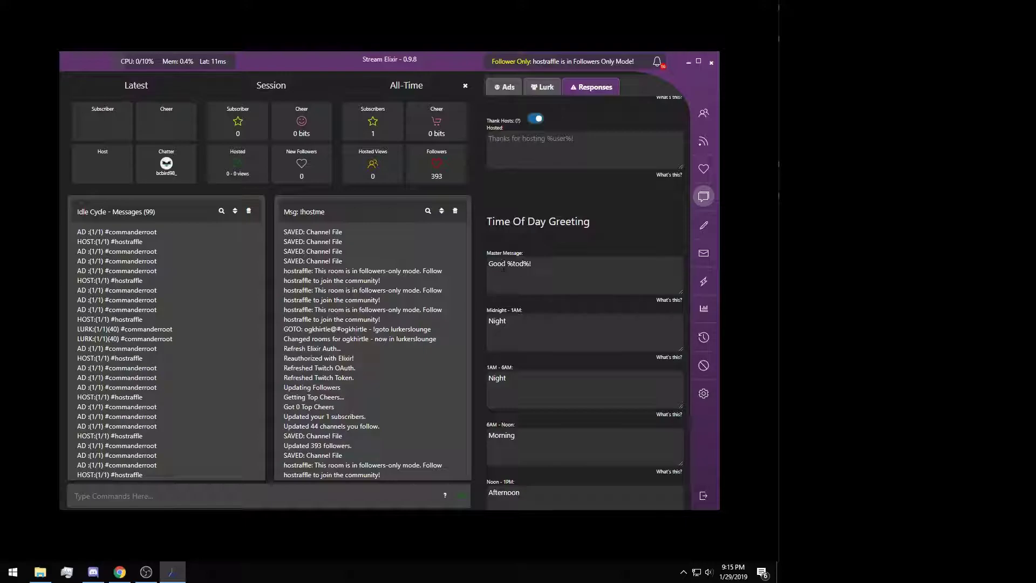
- Examine the Time Of Day Greeting master message and the greeting word for each time range
{"action": "scroll", "coordinate": [543, 316], "scroll_direction": "down", "scroll_amount": 2}
{"action": "scroll", "coordinate": [523, 244], "scroll_direction": "down", "scroll_amount": 1}
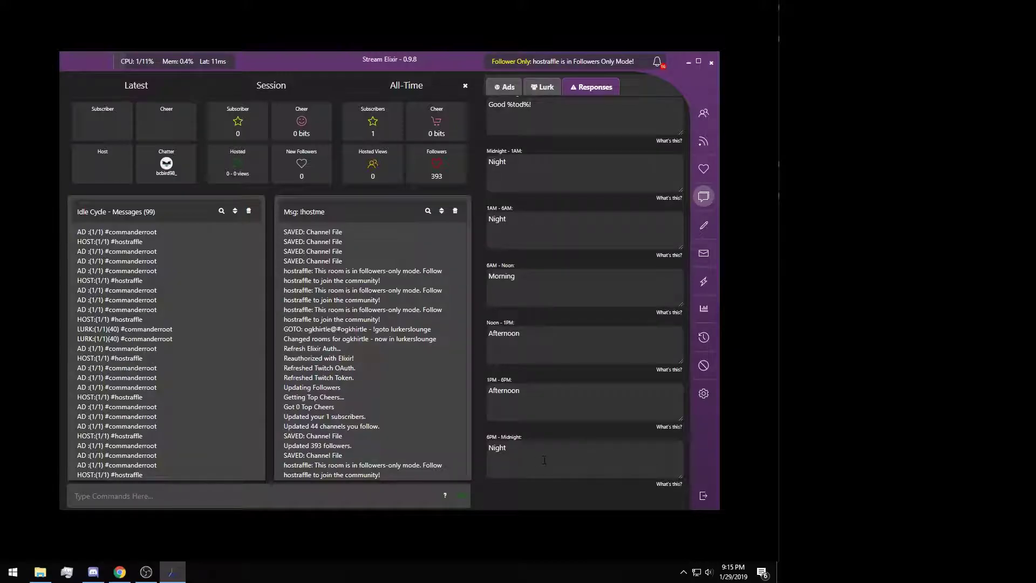
{"action": "scroll", "coordinate": [544, 459], "scroll_direction": "up", "scroll_amount": 6}
{"action": "scroll", "coordinate": [539, 451], "scroll_direction": "down", "scroll_amount": 4}
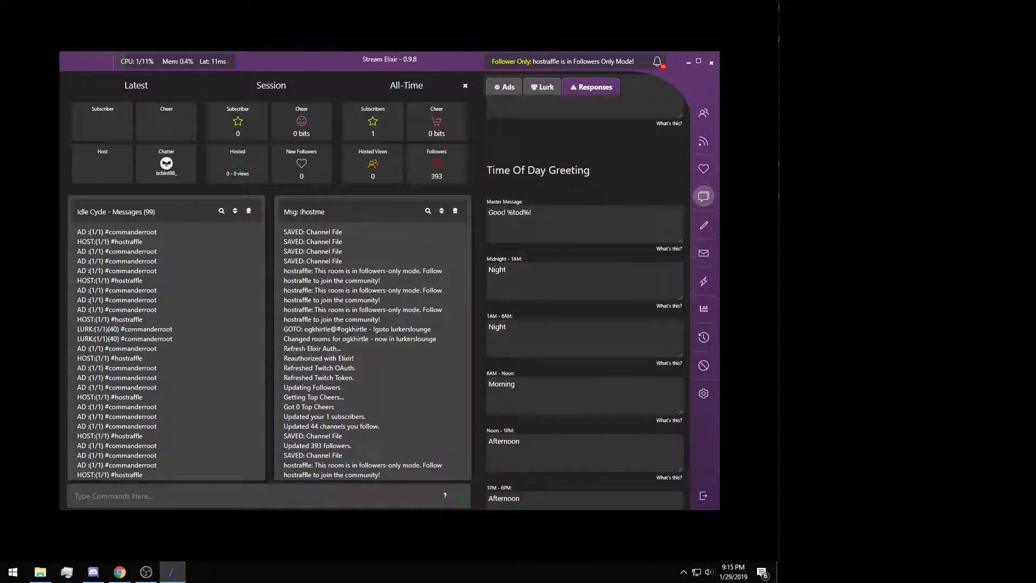
{"action": "left_click_drag", "start_coordinate": [489, 213], "coordinate": [505, 213]}
{"action": "left_click", "coordinate": [515, 211]}
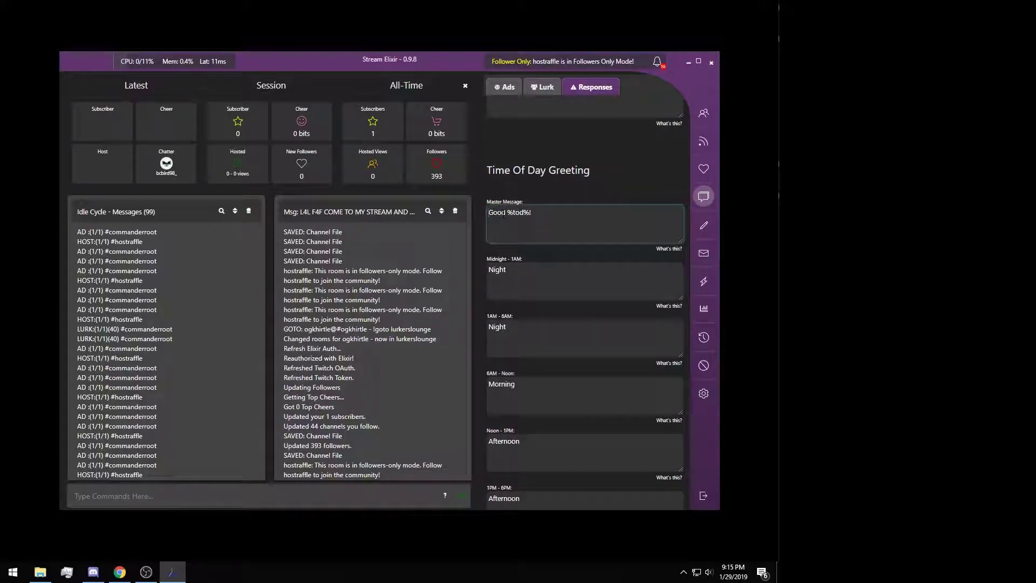
{"action": "scroll", "coordinate": [508, 200], "scroll_direction": "down", "scroll_amount": 2}
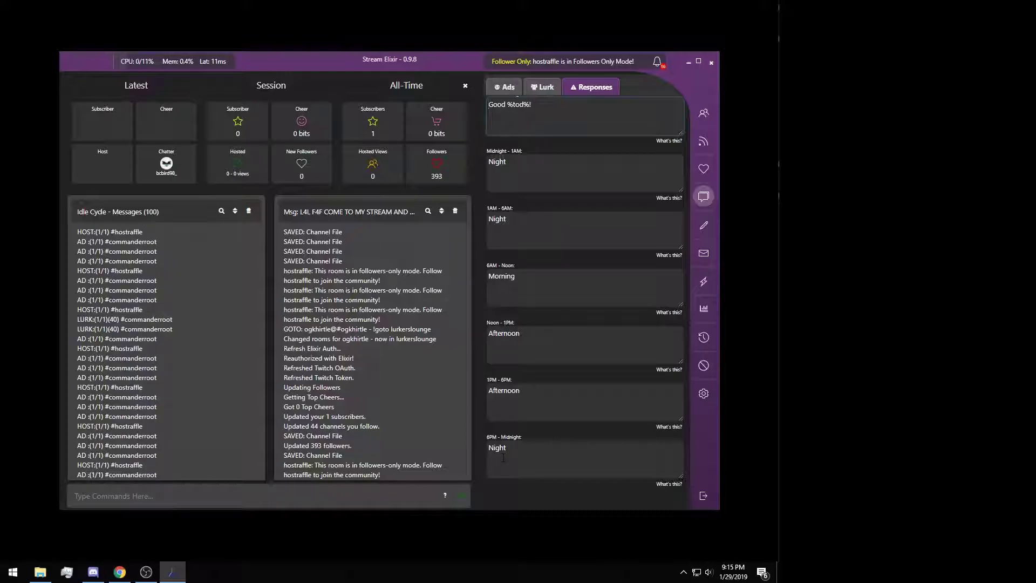
{"action": "scroll", "coordinate": [504, 456], "scroll_direction": "up", "scroll_amount": 8}
{"action": "scroll", "coordinate": [507, 454], "scroll_direction": "down", "scroll_amount": 6}
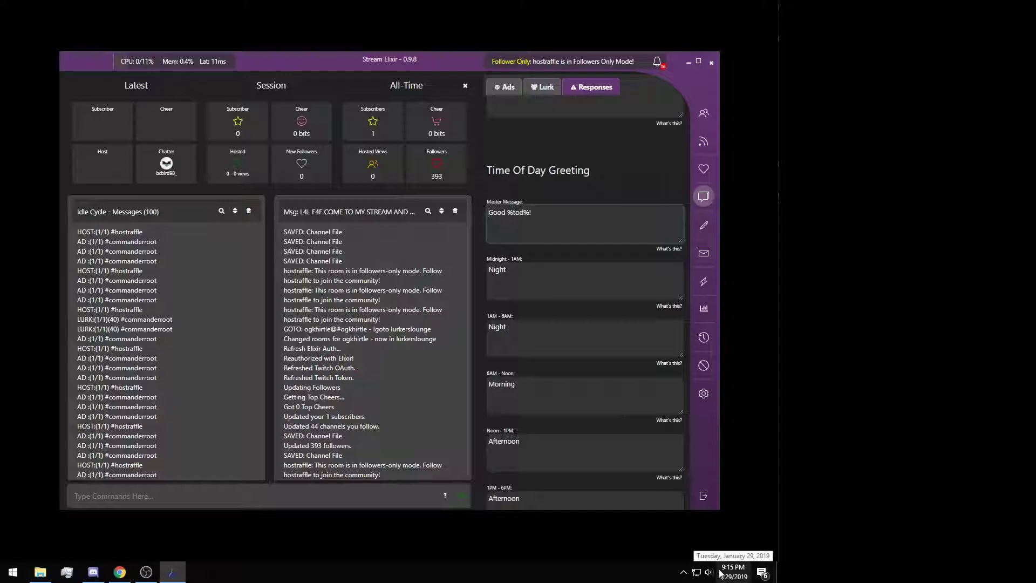
{"action": "scroll", "coordinate": [543, 249], "scroll_direction": "up", "scroll_amount": 3}
{"action": "left_click", "coordinate": [576, 249]}
{"action": "scroll", "coordinate": [547, 291], "scroll_direction": "down", "scroll_amount": 1}
{"action": "scroll", "coordinate": [540, 294], "scroll_direction": "up", "scroll_amount": 6}
{"action": "scroll", "coordinate": [550, 318], "scroll_direction": "down", "scroll_amount": 6}
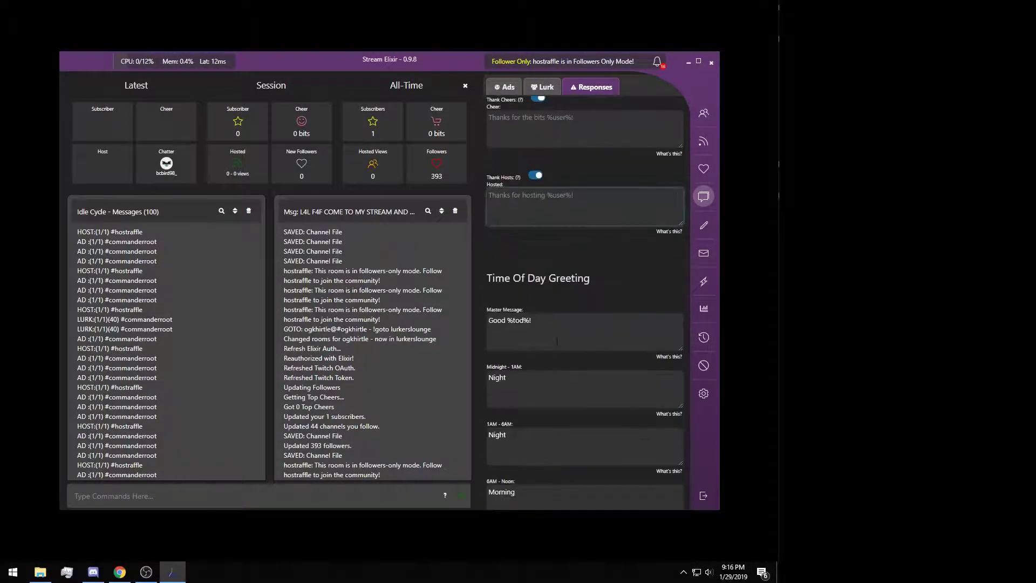
- Set the stream chat Lurk Request Response to "%user% thanks for the lurk see you in your stream hope you have a %tod%"
{"action": "scroll", "coordinate": [556, 338], "scroll_direction": "up", "scroll_amount": 15}
{"action": "scroll", "coordinate": [554, 337], "scroll_direction": "down", "scroll_amount": 8}
{"action": "scroll", "coordinate": [555, 337], "scroll_direction": "up", "scroll_amount": 10}
{"action": "left_click", "coordinate": [528, 184]}
{"action": "type", "text": "%"}
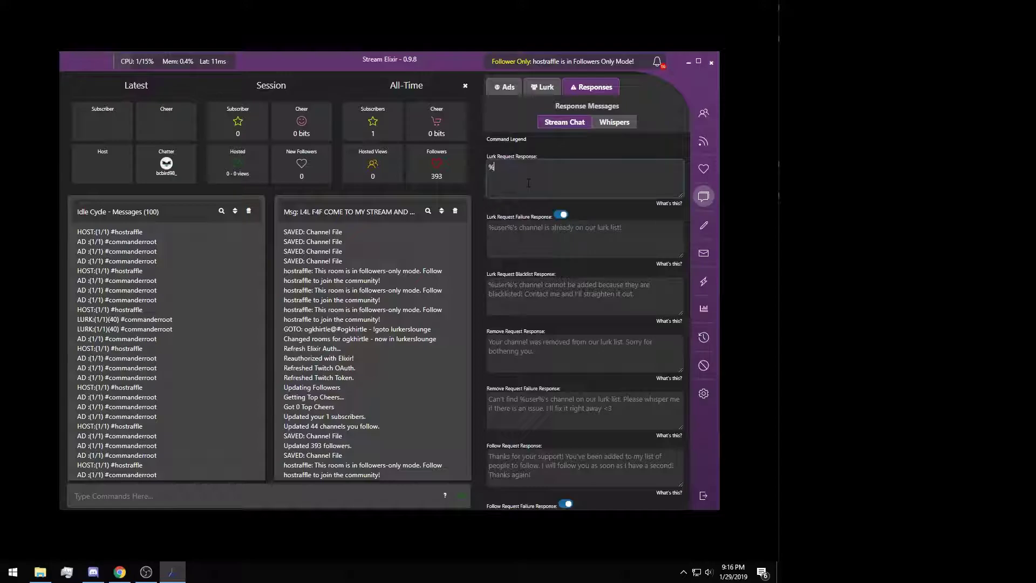
{"action": "type", "text": "user% thanks for the lurk "}
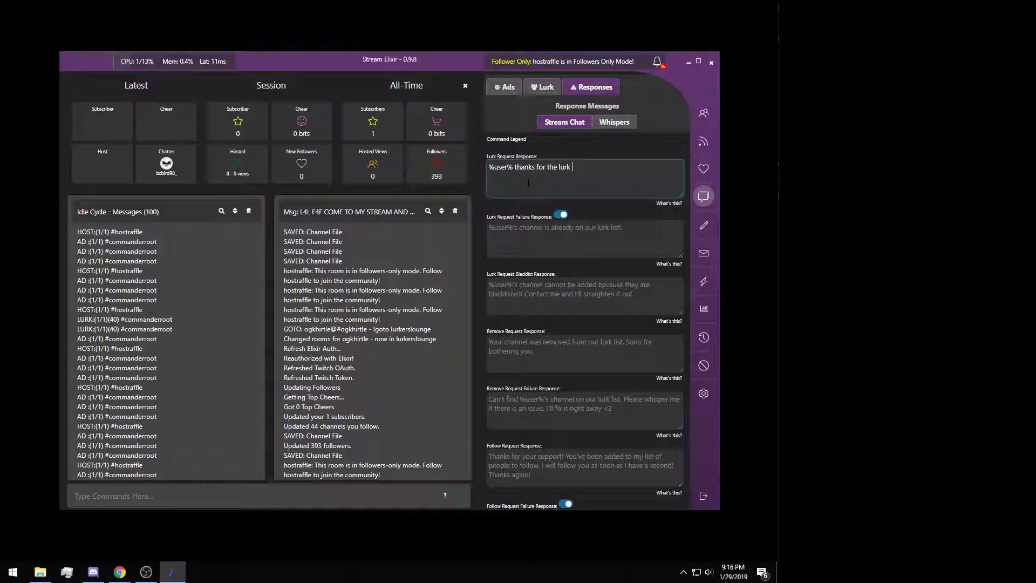
{"action": "type", "text": "see you in your stream hope %tod%"}
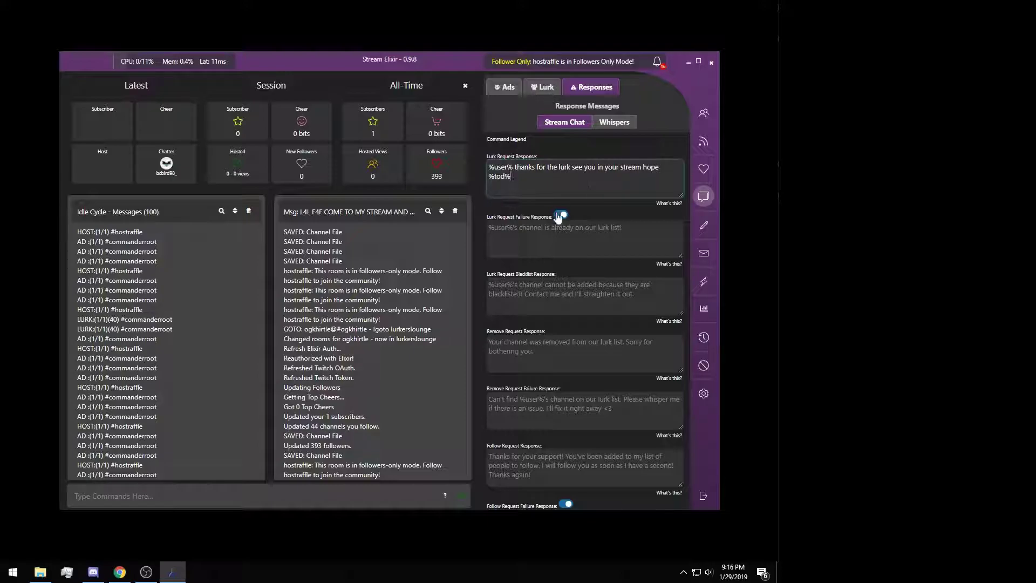
{"action": "left_click", "coordinate": [667, 170]}
{"action": "type", "text": "you have a"}
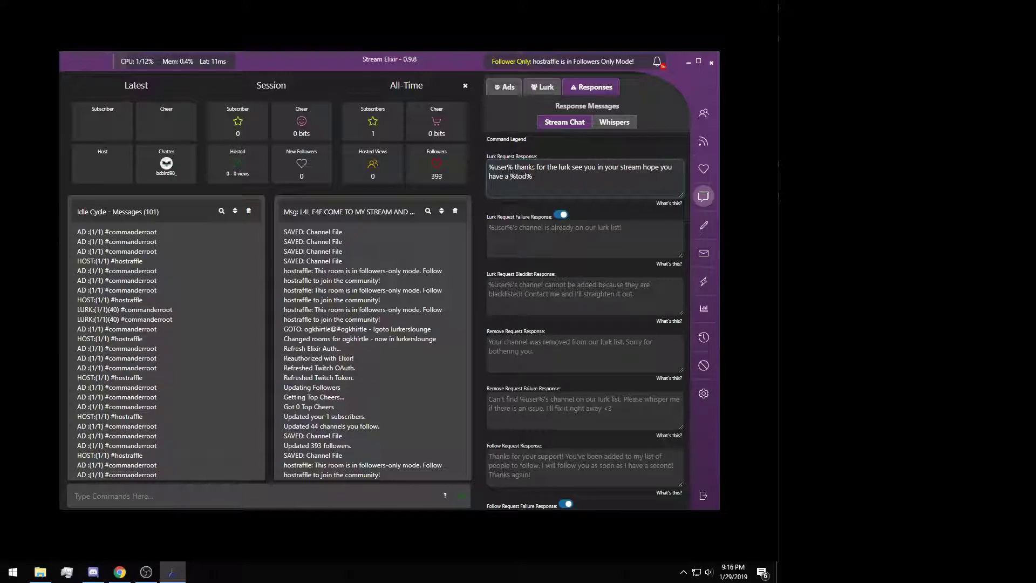
- Review the time-of-day greeting words behind %tod% and the remaining stream chat responses
{"action": "scroll", "coordinate": [667, 163], "scroll_direction": "down", "scroll_amount": 3}
{"action": "scroll", "coordinate": [549, 317], "scroll_direction": "up", "scroll_amount": 5}
{"action": "scroll", "coordinate": [550, 317], "scroll_direction": "down", "scroll_amount": 15}
{"action": "scroll", "coordinate": [549, 317], "scroll_direction": "down", "scroll_amount": 10}
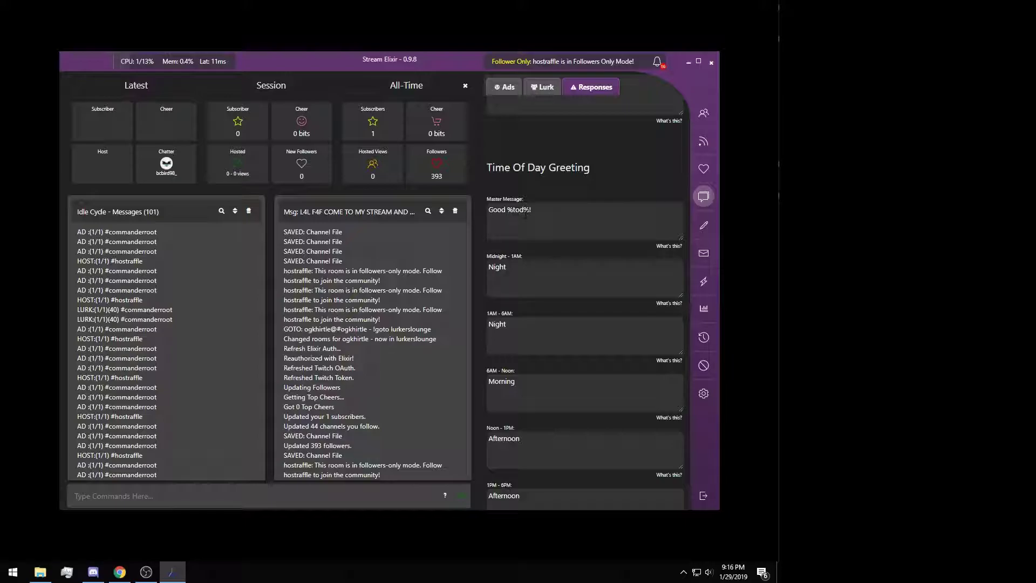
{"action": "scroll", "coordinate": [558, 300], "scroll_direction": "down", "scroll_amount": 2}
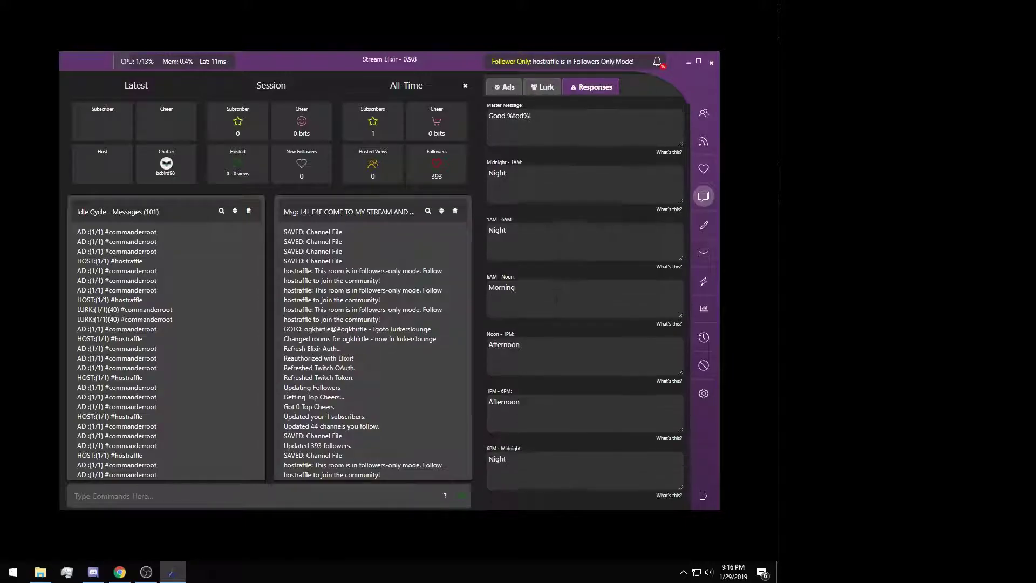
{"action": "scroll", "coordinate": [534, 221], "scroll_direction": "up", "scroll_amount": 3}
{"action": "scroll", "coordinate": [524, 327], "scroll_direction": "down", "scroll_amount": 3}
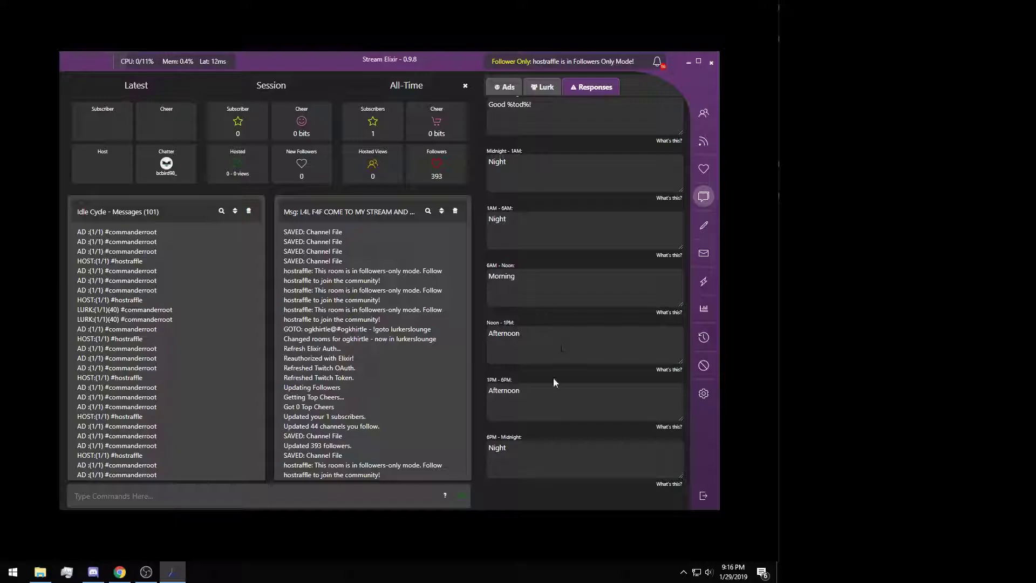
{"action": "scroll", "coordinate": [636, 478], "scroll_direction": "up", "scroll_amount": 2}
{"action": "scroll", "coordinate": [604, 448], "scroll_direction": "down", "scroll_amount": 15}
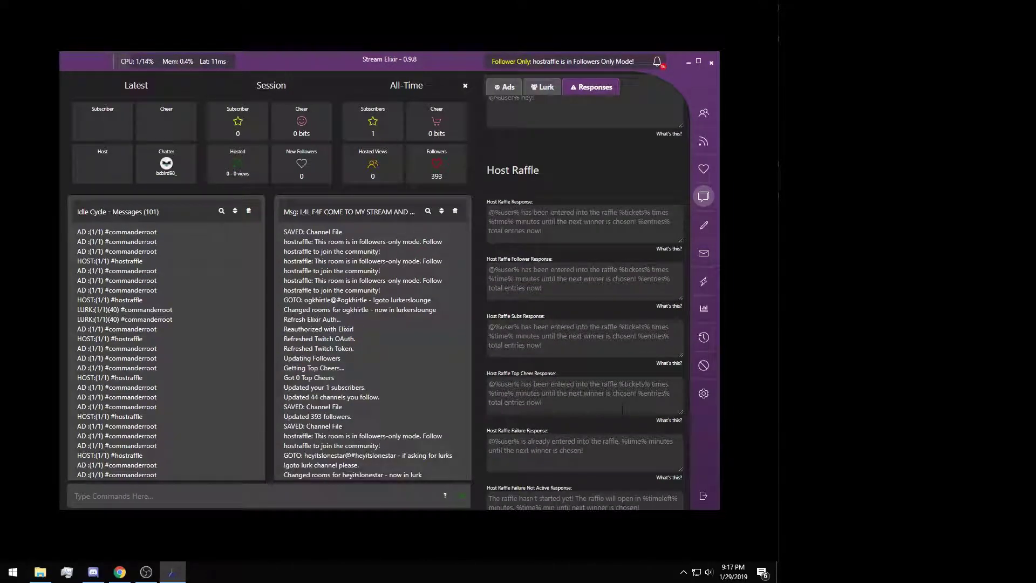
{"action": "scroll", "coordinate": [623, 410], "scroll_direction": "up", "scroll_amount": 2}
{"action": "scroll", "coordinate": [624, 408], "scroll_direction": "up", "scroll_amount": 12}
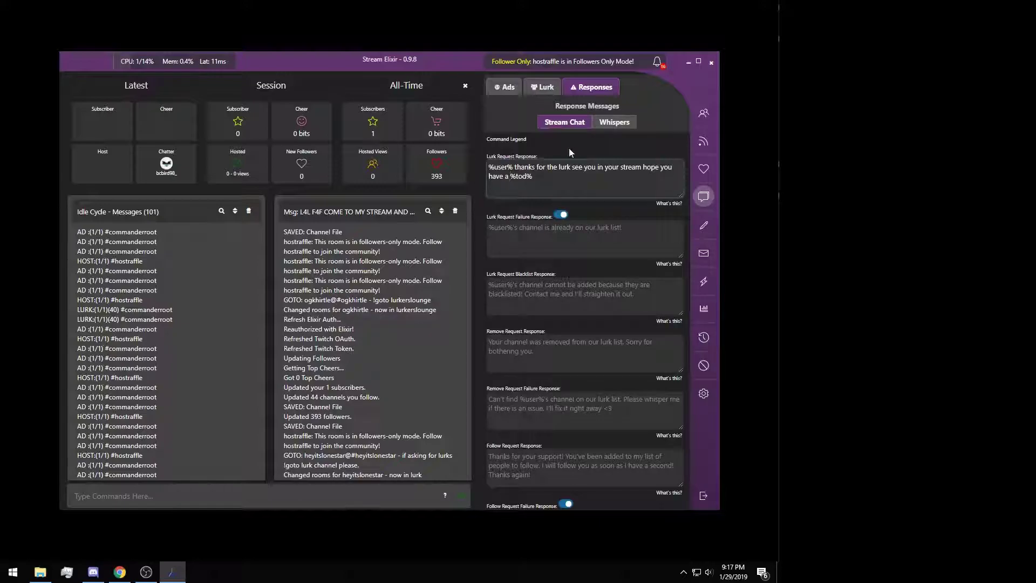
{"action": "scroll", "coordinate": [583, 324], "scroll_direction": "down", "scroll_amount": 3}
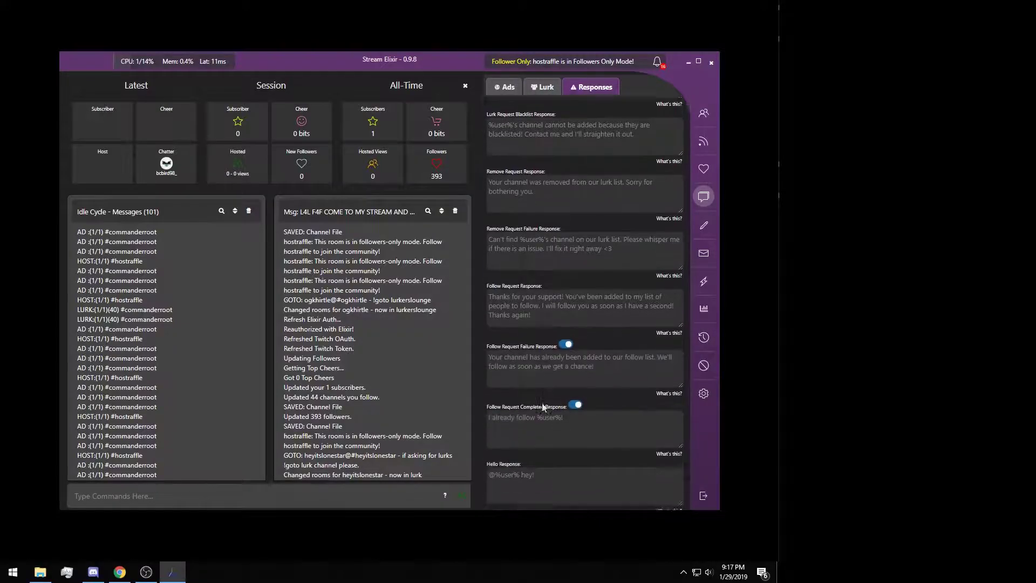
{"action": "scroll", "coordinate": [543, 416], "scroll_direction": "up", "scroll_amount": 3}
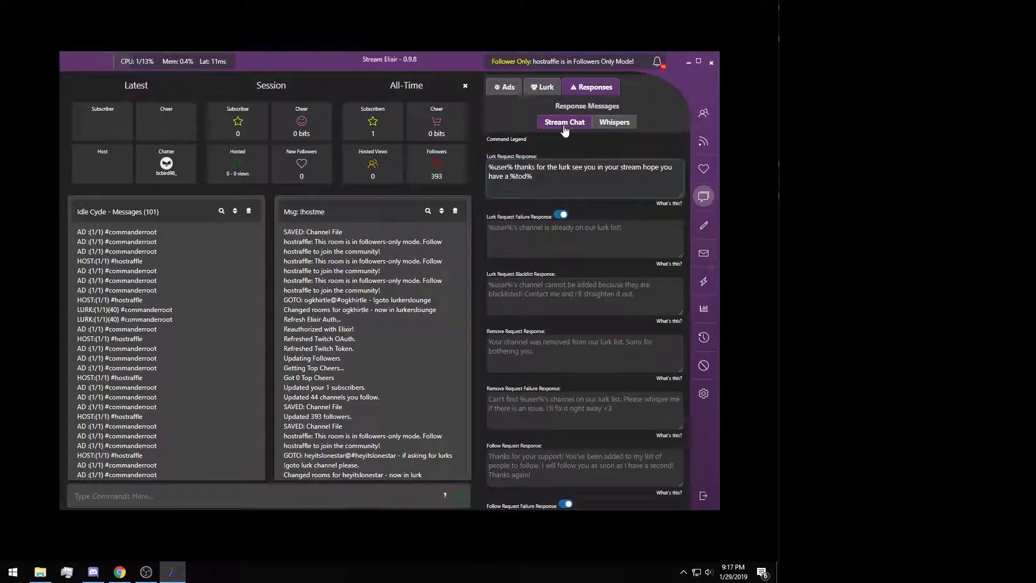
- Review the whisper response messages and their event options, and return to the stream chat responses
{"action": "left_click", "coordinate": [613, 122]}
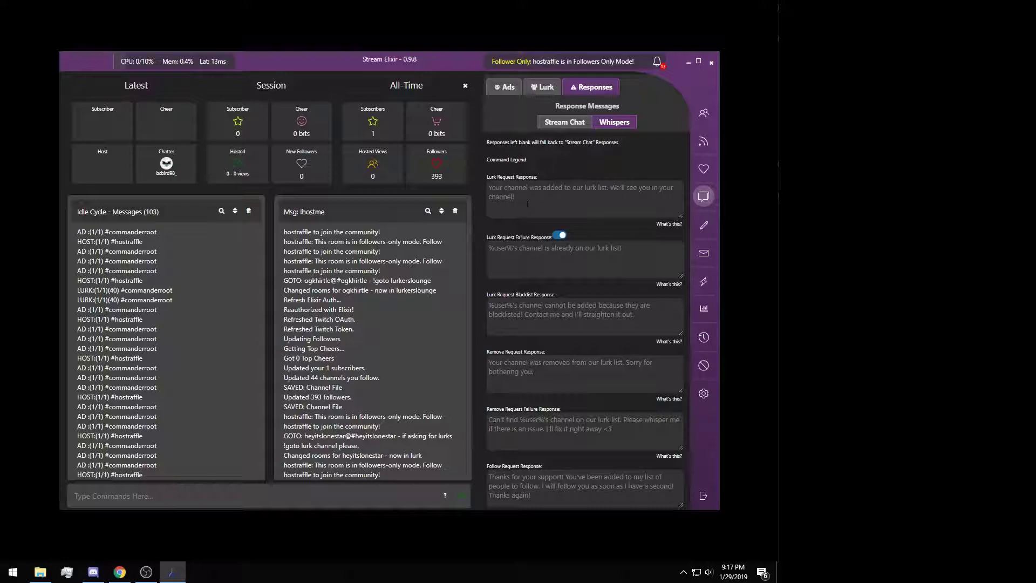
{"action": "scroll", "coordinate": [513, 280], "scroll_direction": "down", "scroll_amount": 1}
{"action": "scroll", "coordinate": [514, 280], "scroll_direction": "down", "scroll_amount": 1}
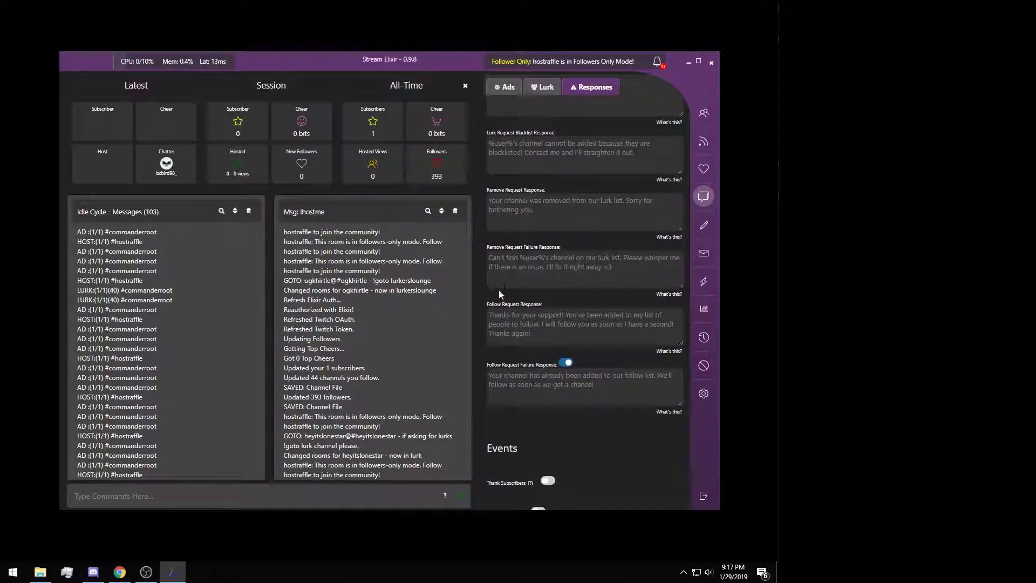
{"action": "scroll", "coordinate": [568, 251], "scroll_direction": "down", "scroll_amount": 1}
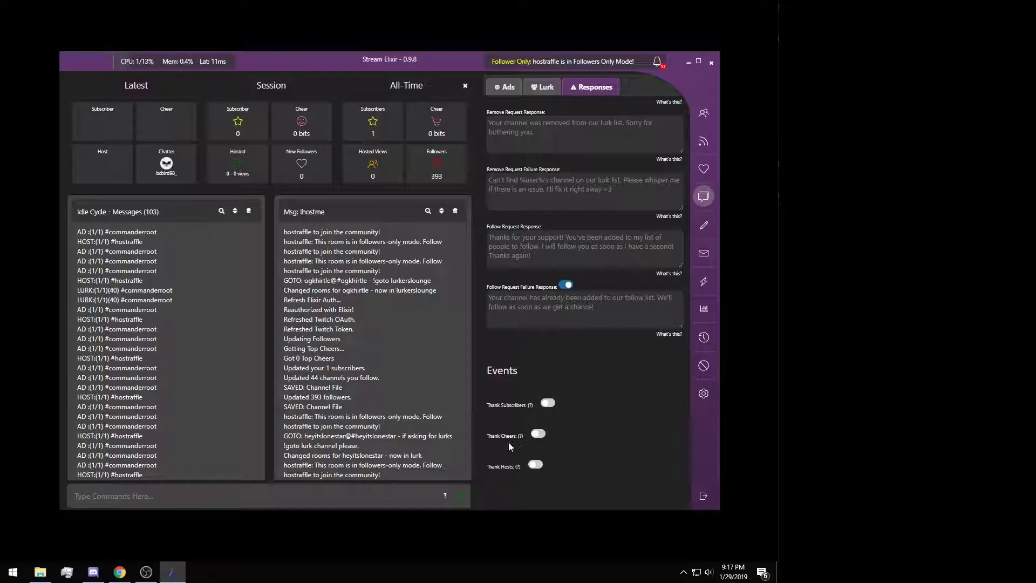
{"action": "scroll", "coordinate": [581, 435], "scroll_direction": "up", "scroll_amount": 3}
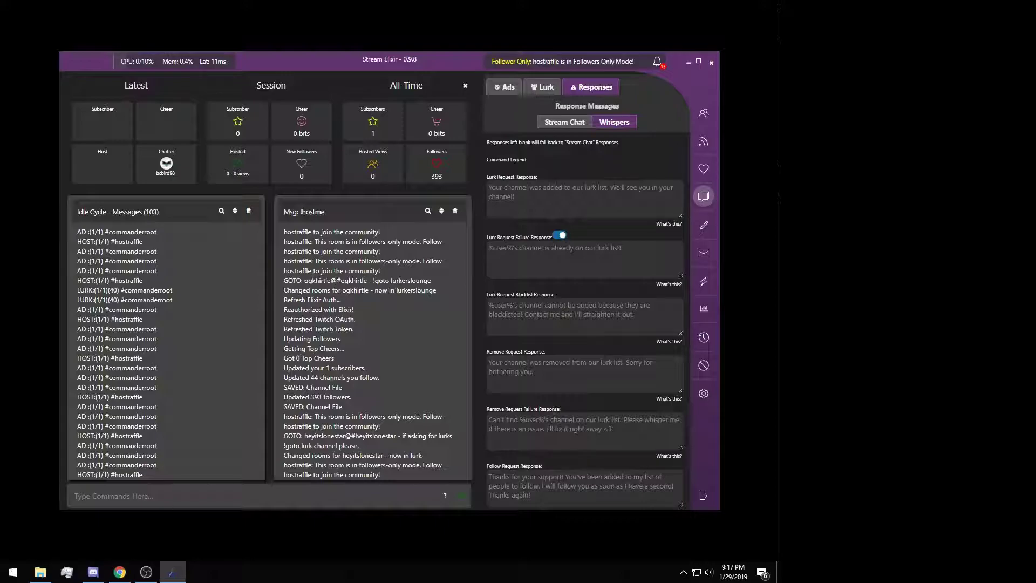
{"action": "left_click", "coordinate": [606, 126]}
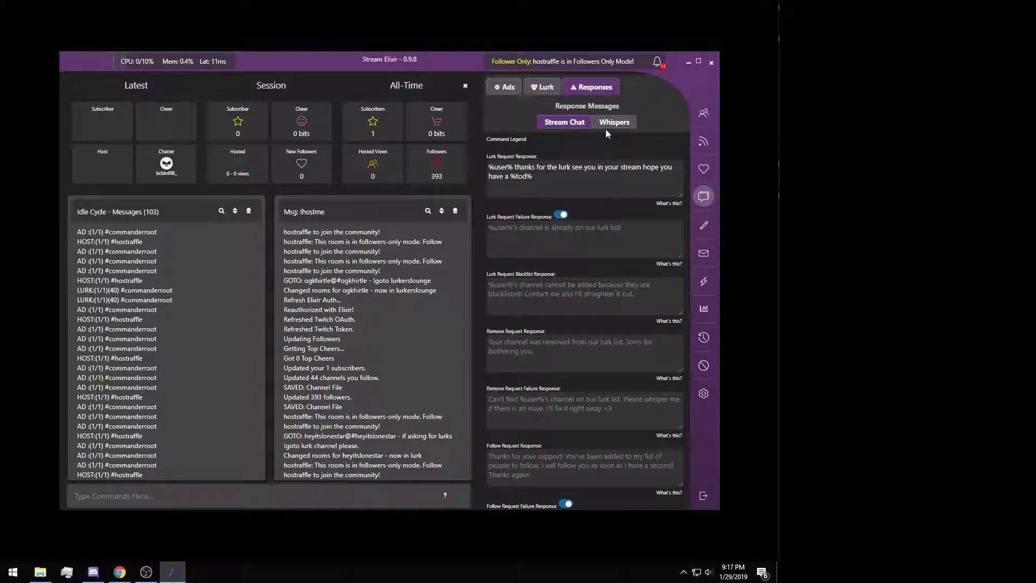